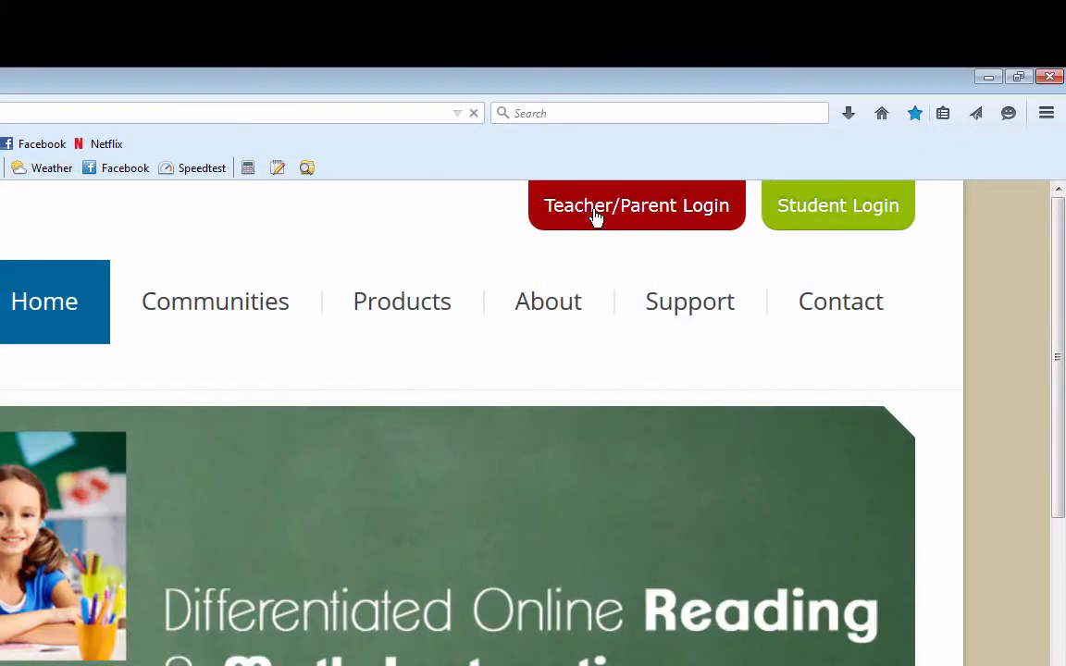
# Step: On the Teacher/Parent login page, fill in the saved account login and the previously used school code
pyautogui.click(595, 216)
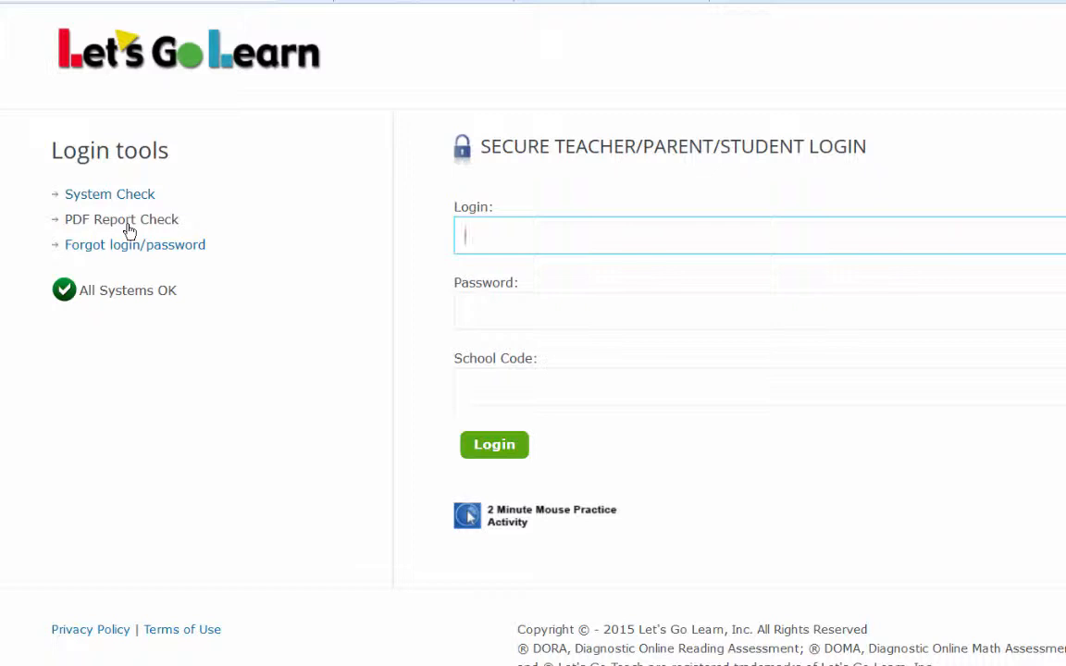
pyautogui.write('lgl')
pyautogui.click(554, 262)
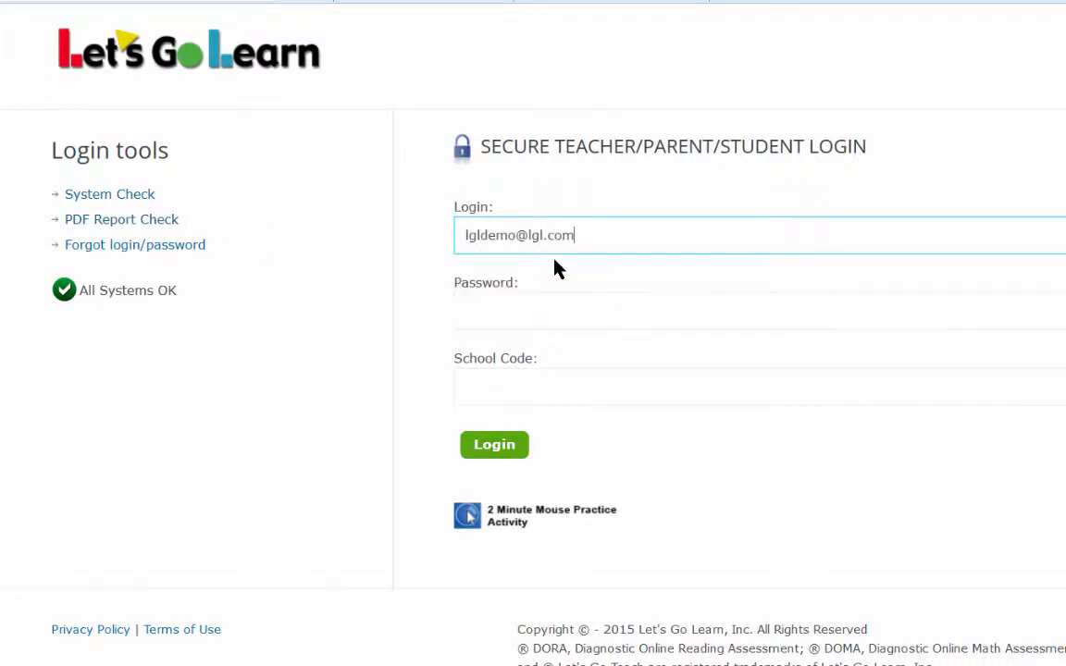
pyautogui.click(469, 389)
pyautogui.click(469, 388)
pyautogui.write('l')
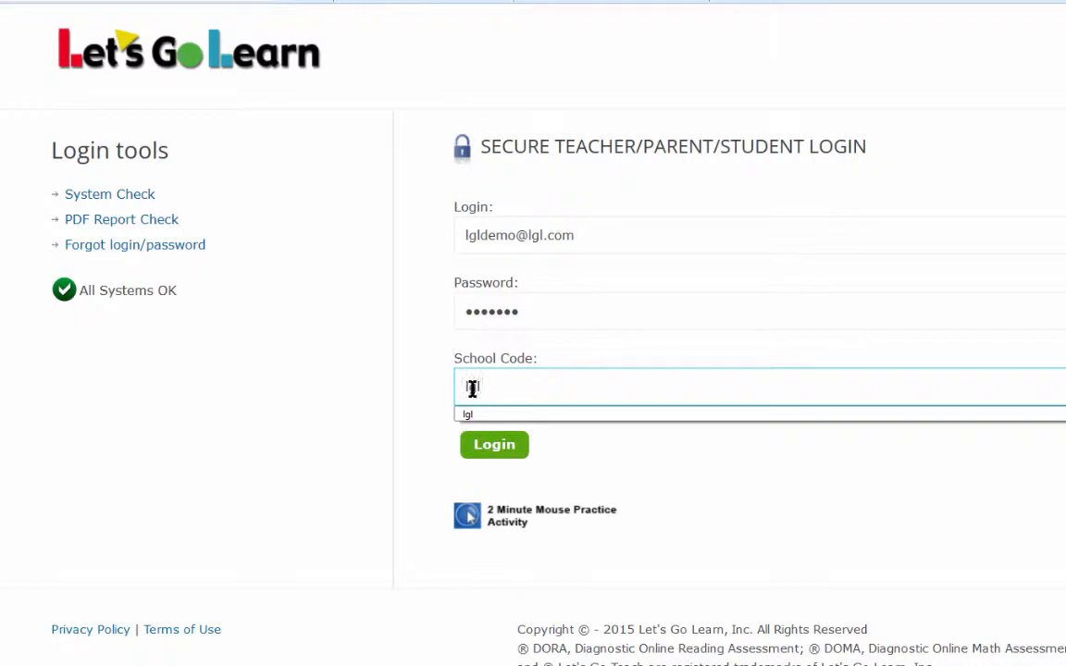
pyautogui.write('gl')
# Step: Log in to the teacher home page and go to Virtual Support Tours
pyautogui.click(502, 450)
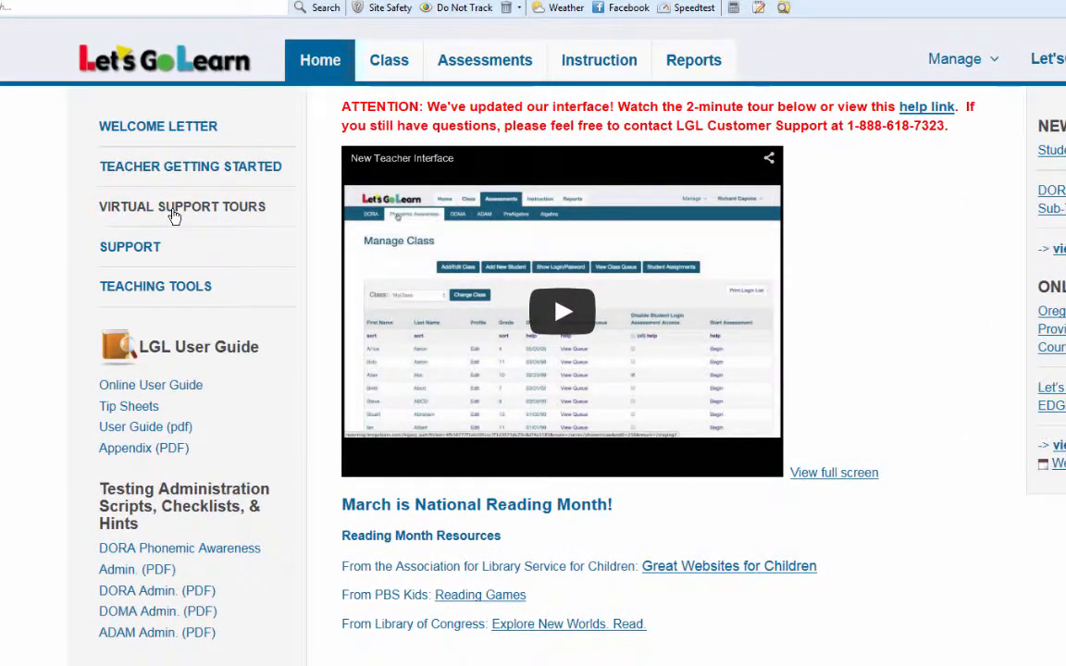
pyautogui.click(174, 211)
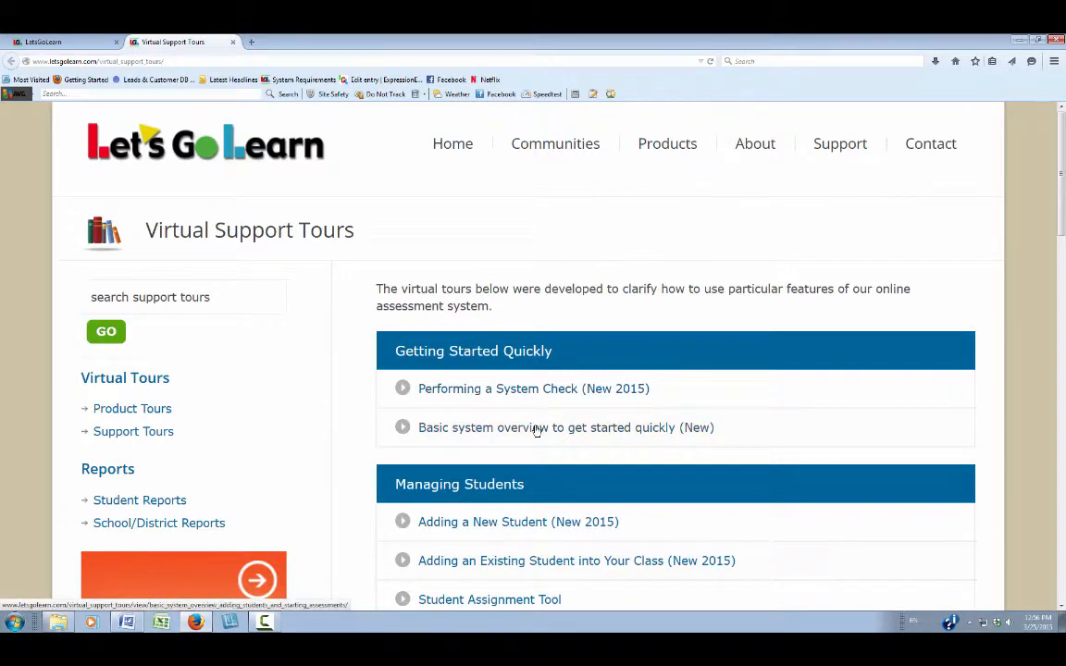
# Step: Switch from the support tours to Product Tours and browse the DORA, ADAM and DOMA demo links
pyautogui.scroll(-2, 536, 431)
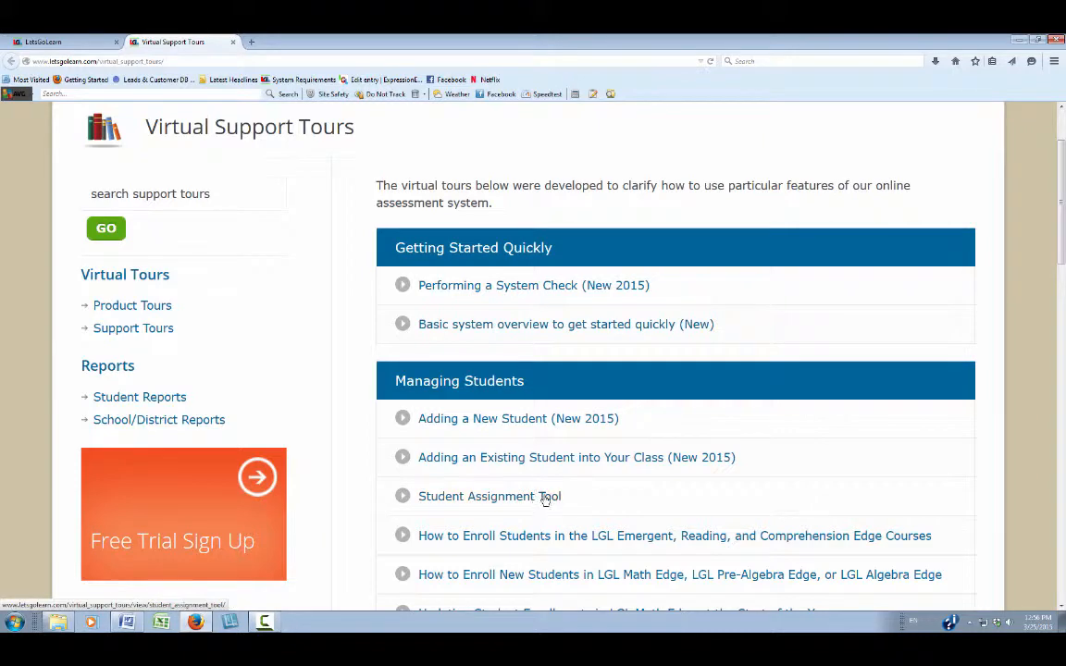
pyautogui.scroll(-2, 547, 498)
pyautogui.scroll(4, 547, 500)
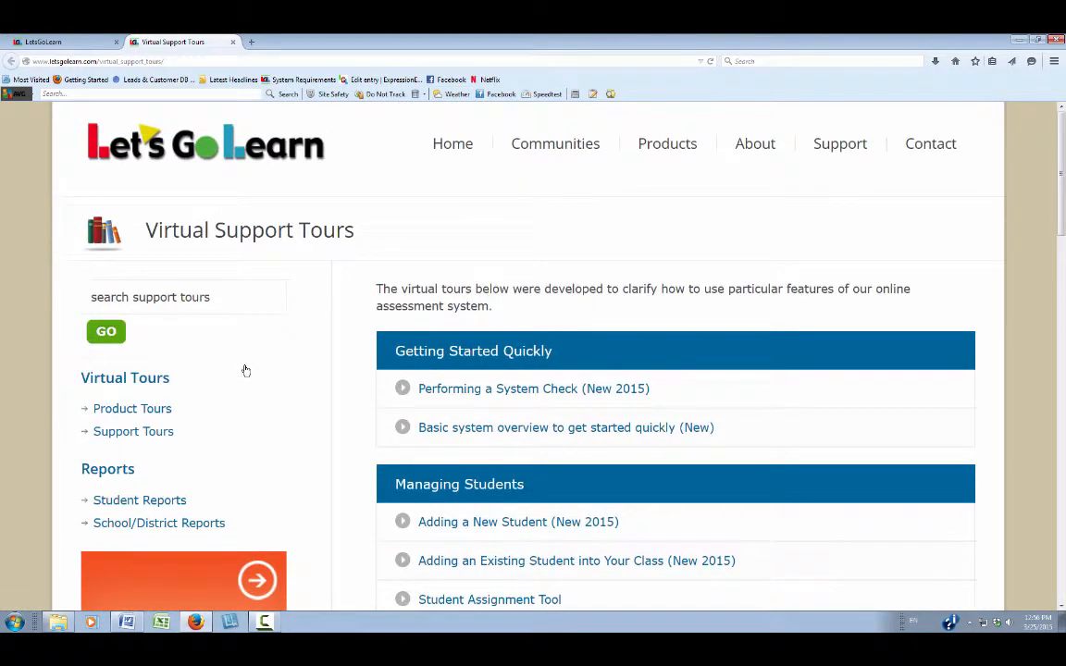
pyautogui.click(122, 413)
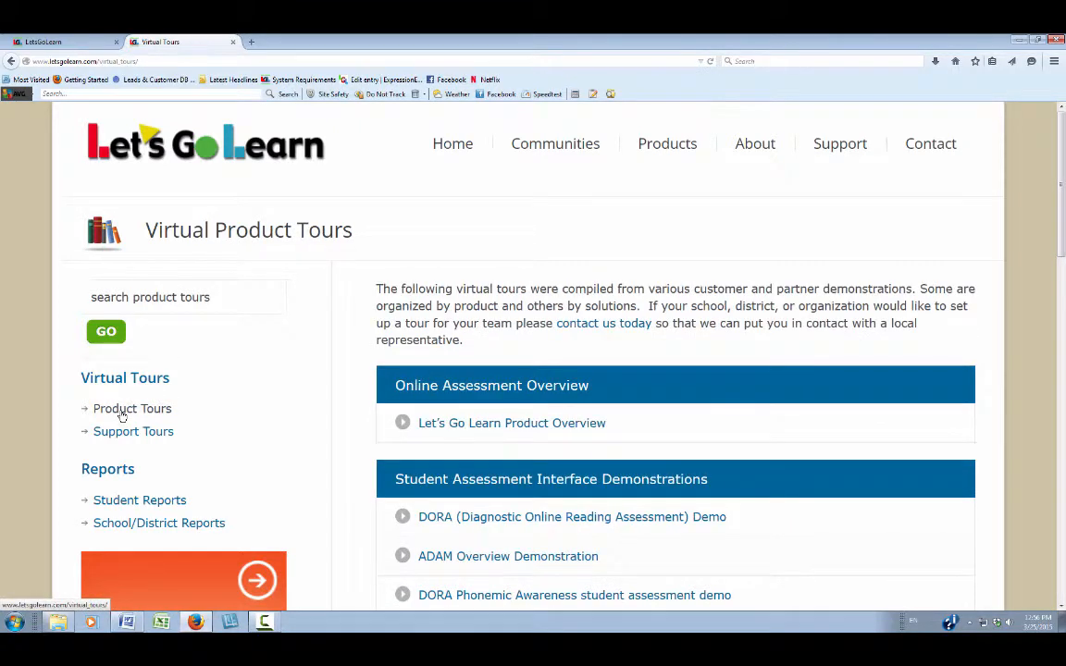
pyautogui.scroll(-3, 658, 432)
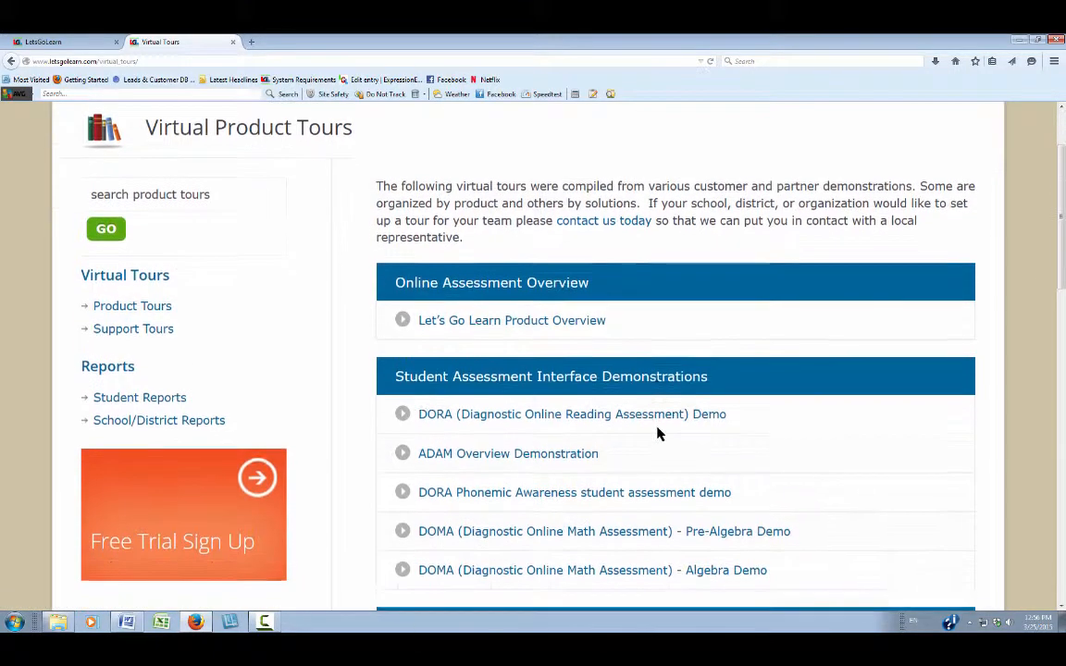
pyautogui.scroll(-2, 659, 433)
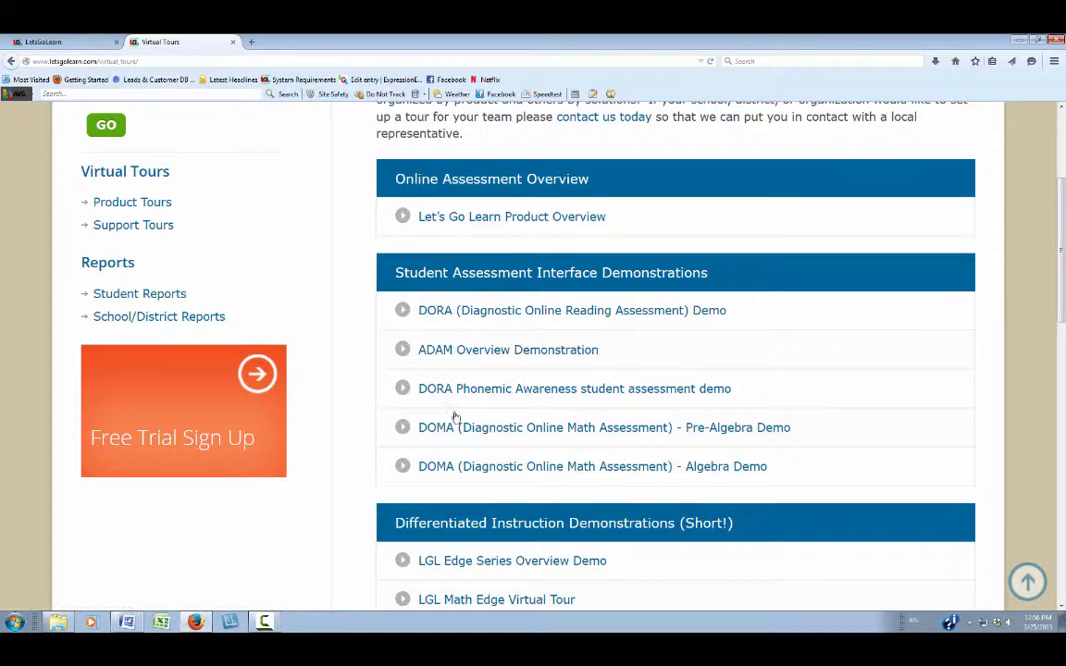
pyautogui.scroll(-6, 455, 418)
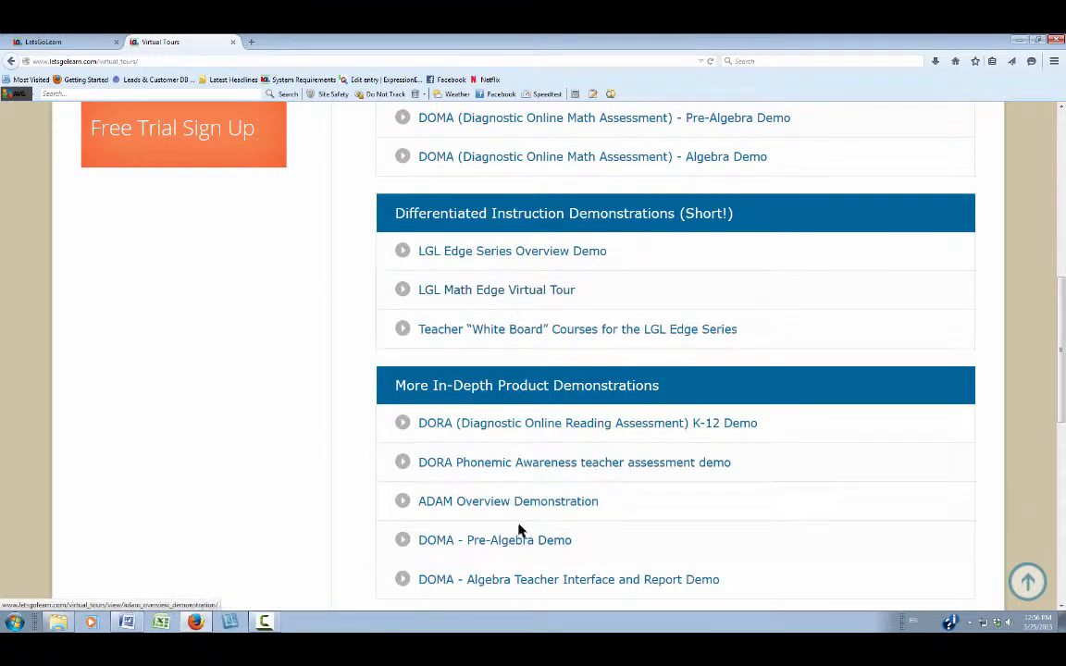
pyautogui.scroll(10, 513, 505)
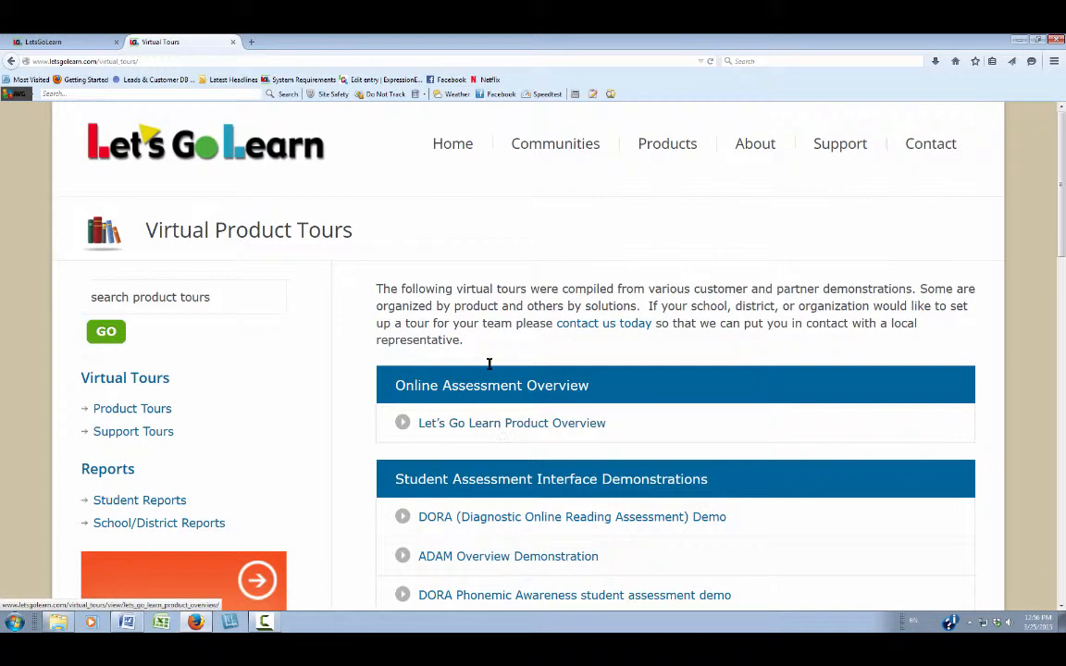
# Step: Close the tours tab and browse the Tip Sheets page
pyautogui.click(233, 42)
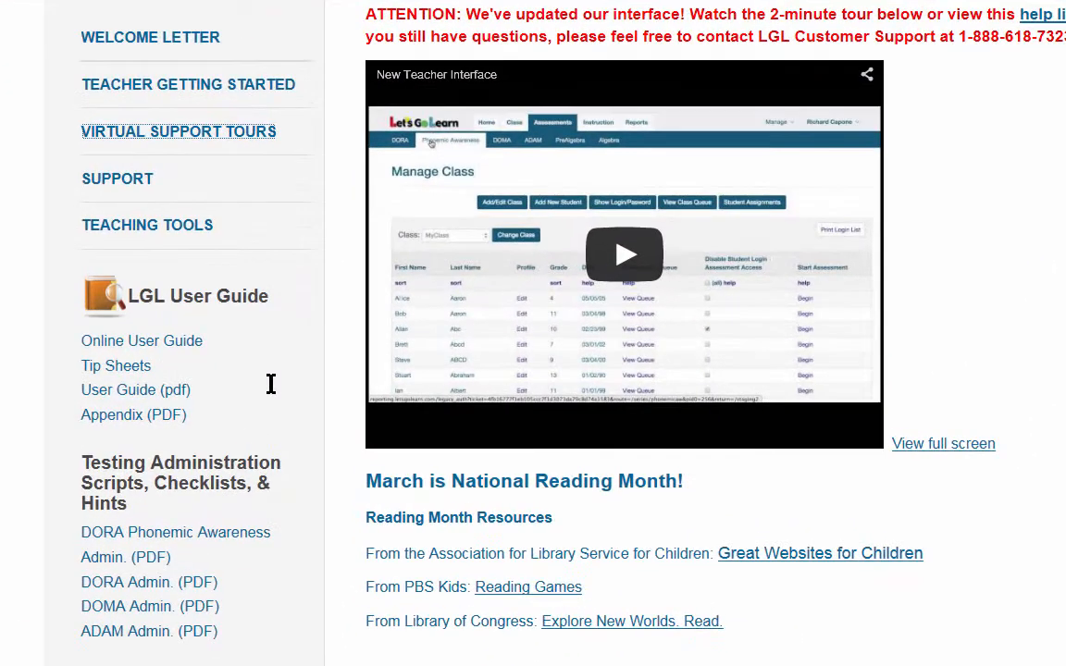
pyautogui.click(110, 371)
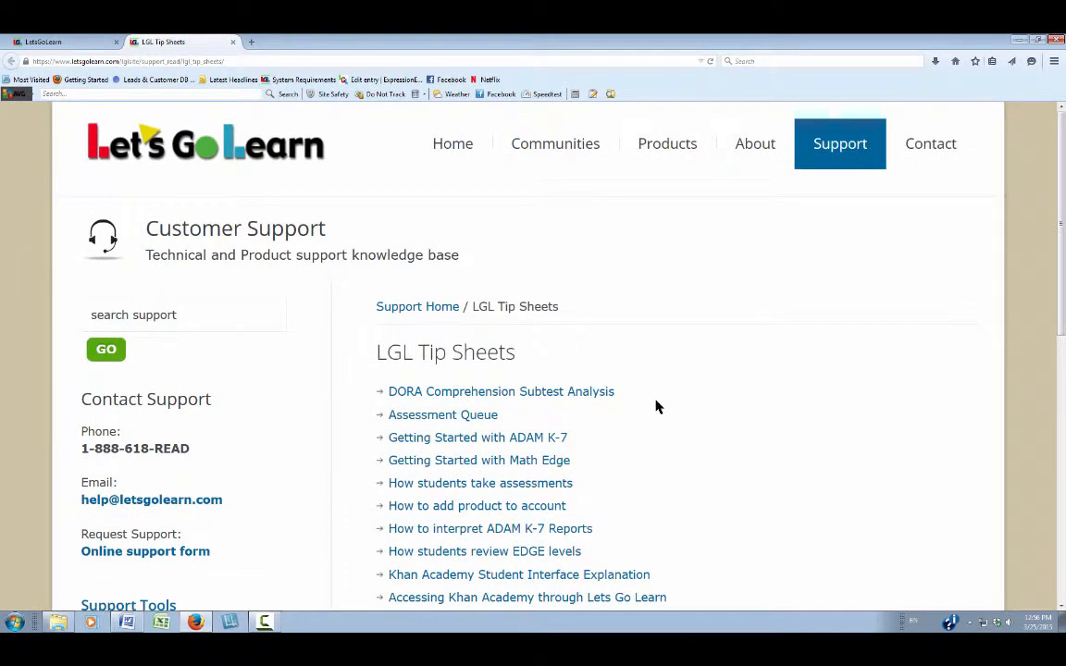
pyautogui.scroll(-2, 658, 405)
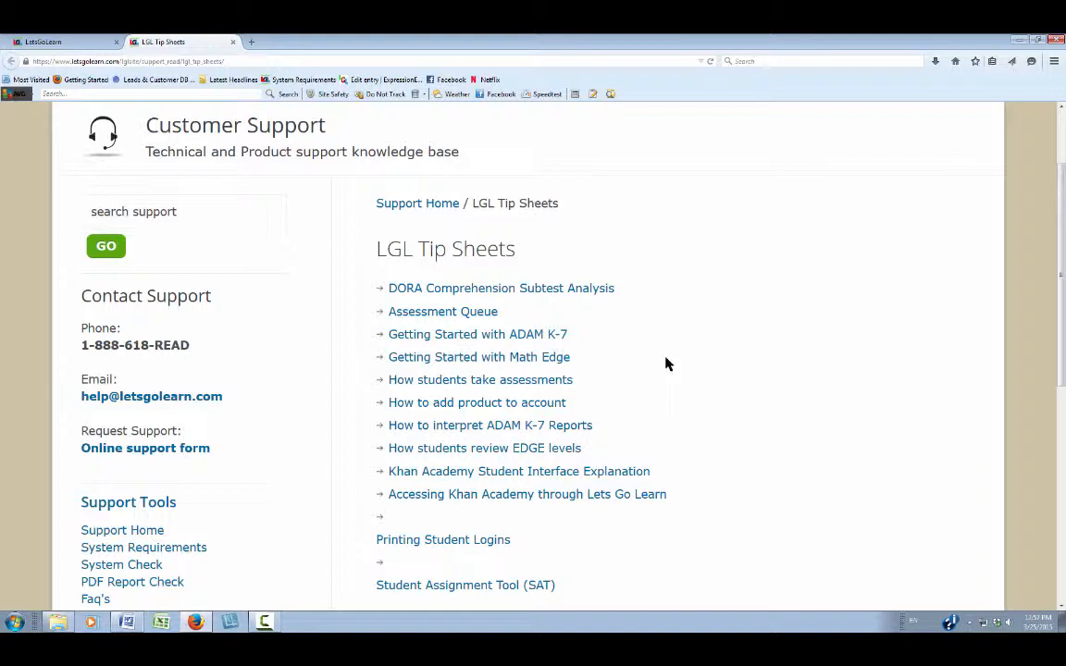
# Step: Back on the home page, request the ADAM Admin. (PDF) under Testing Administration Scripts
pyautogui.click(233, 44)
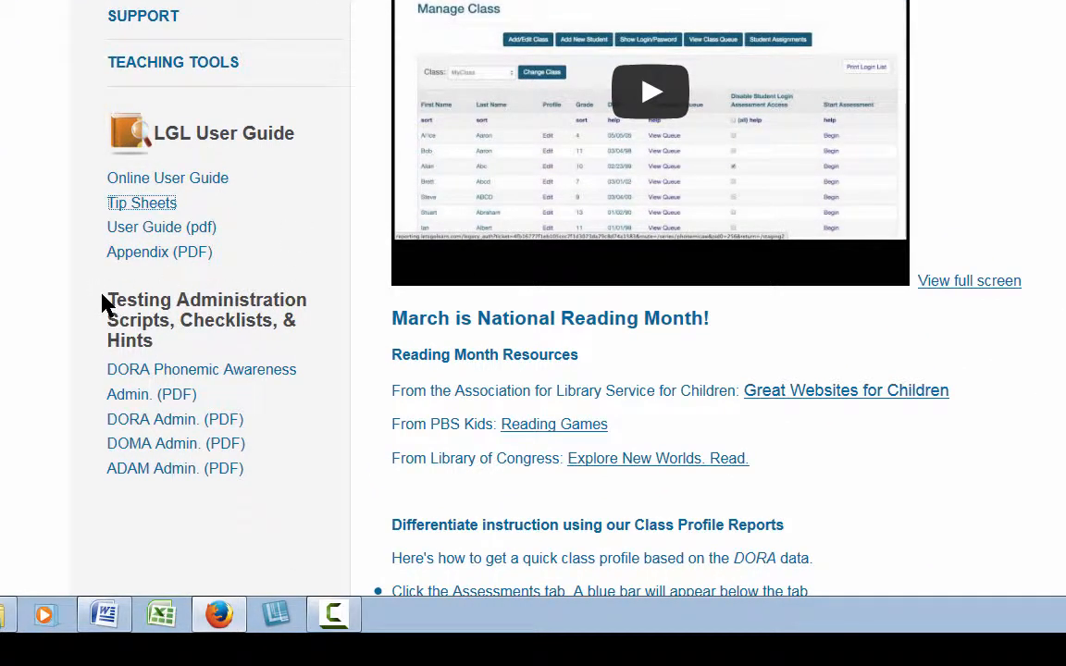
pyautogui.moveTo(109, 301); pyautogui.dragTo(166, 347)
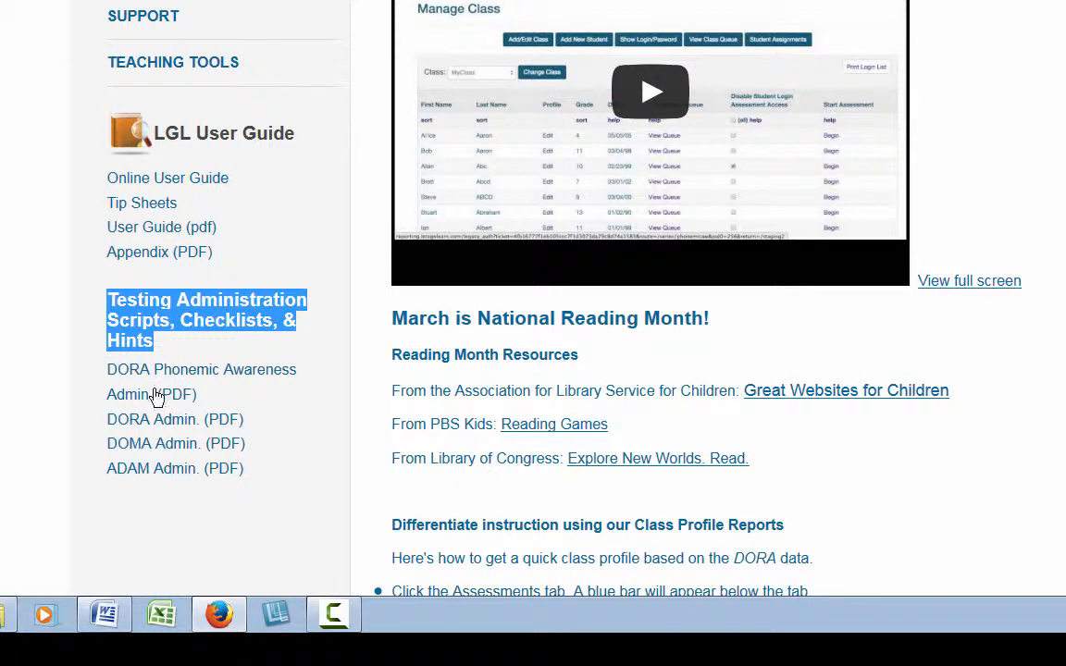
pyautogui.click(137, 476)
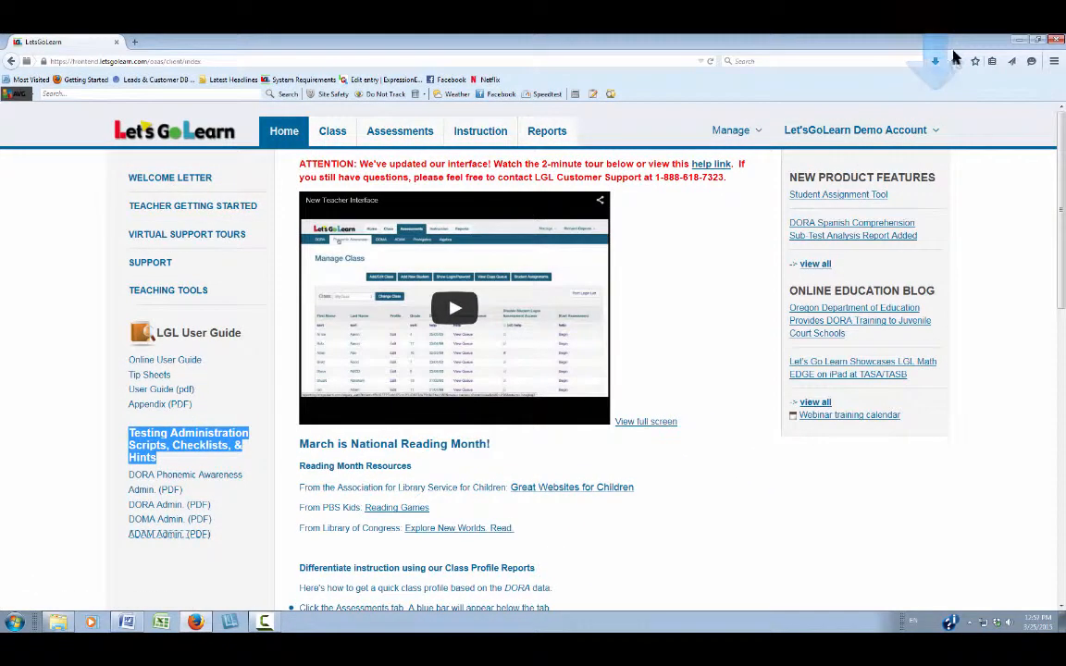
# Step: Open the ADAM guide PDF and read its preparation checklist, briefly highlighting 'regular system check' and the post-assessment activity
pyautogui.click(843, 100)
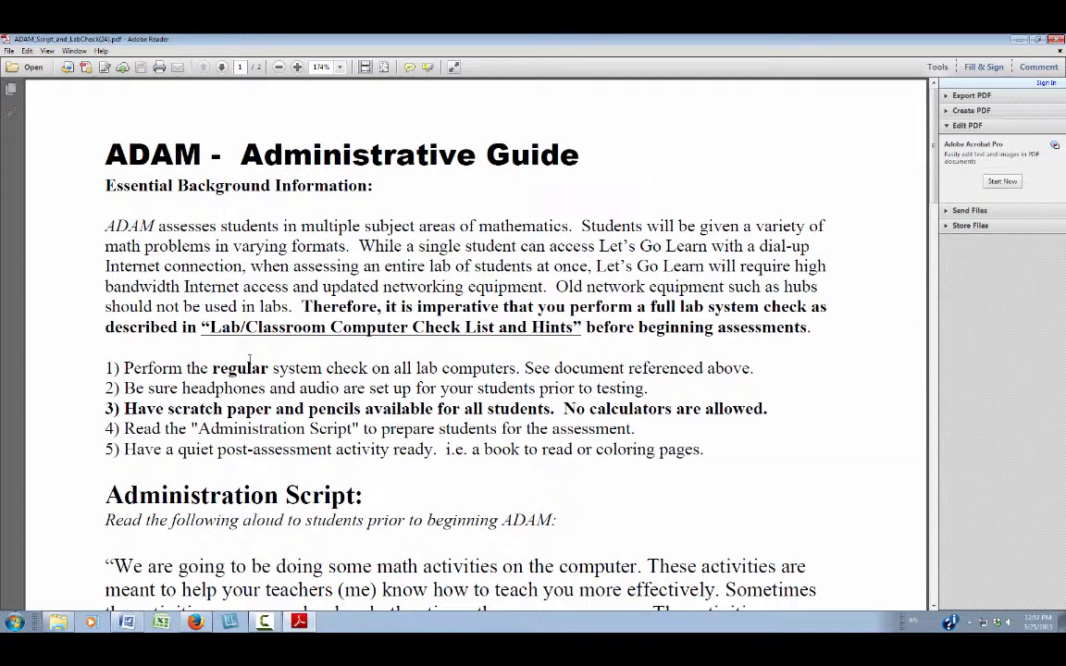
pyautogui.moveTo(210, 368); pyautogui.dragTo(366, 369)
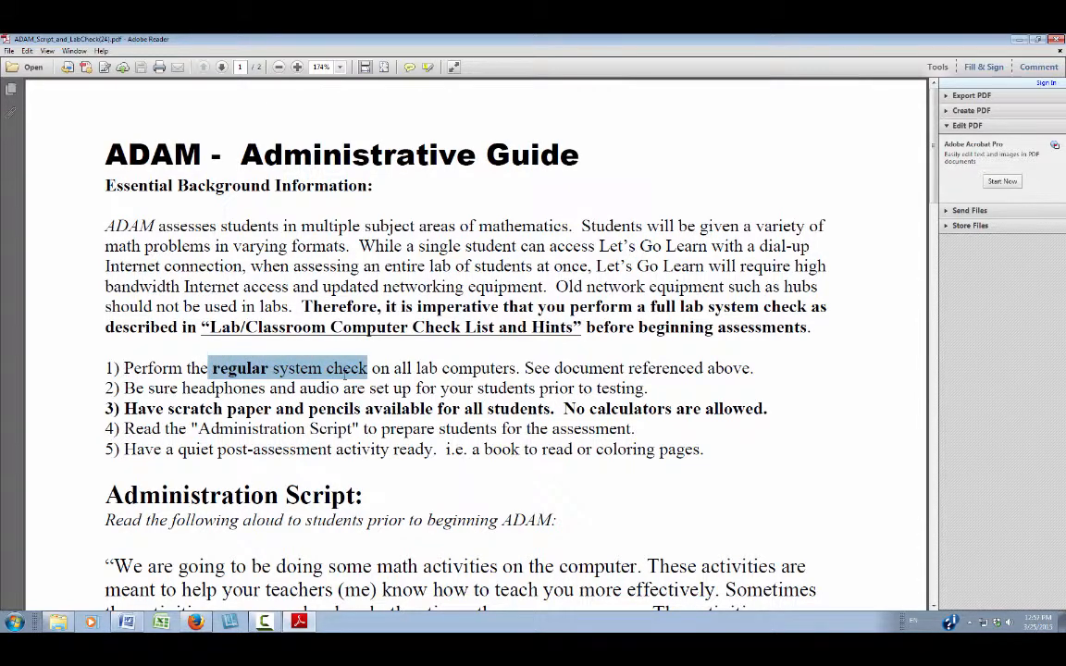
pyautogui.click(182, 388)
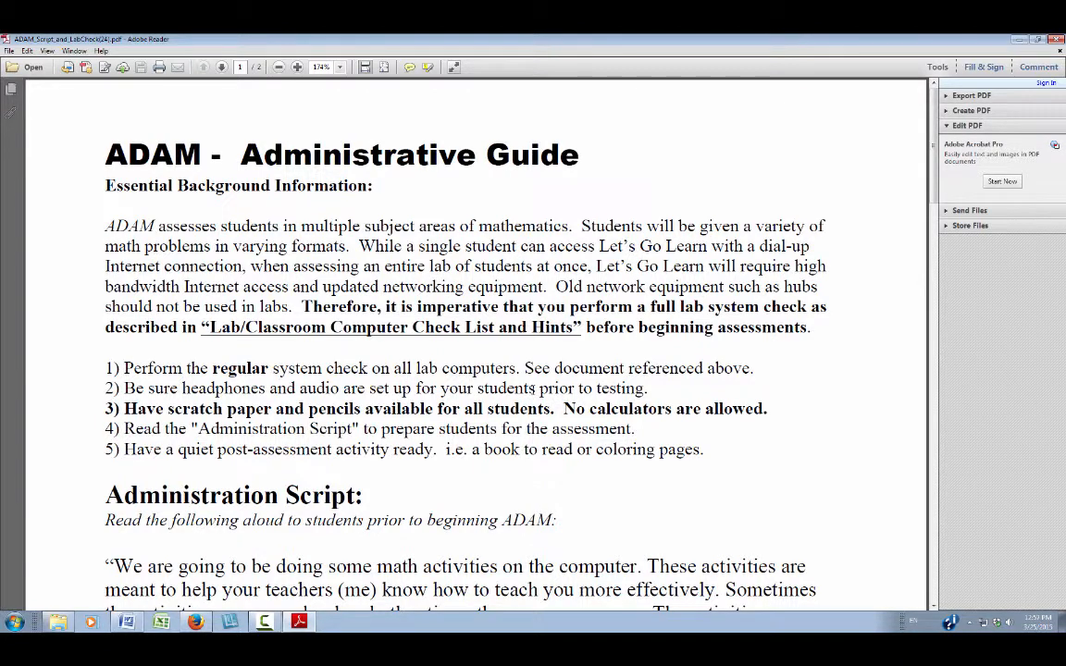
pyautogui.scroll(-1, 533, 393)
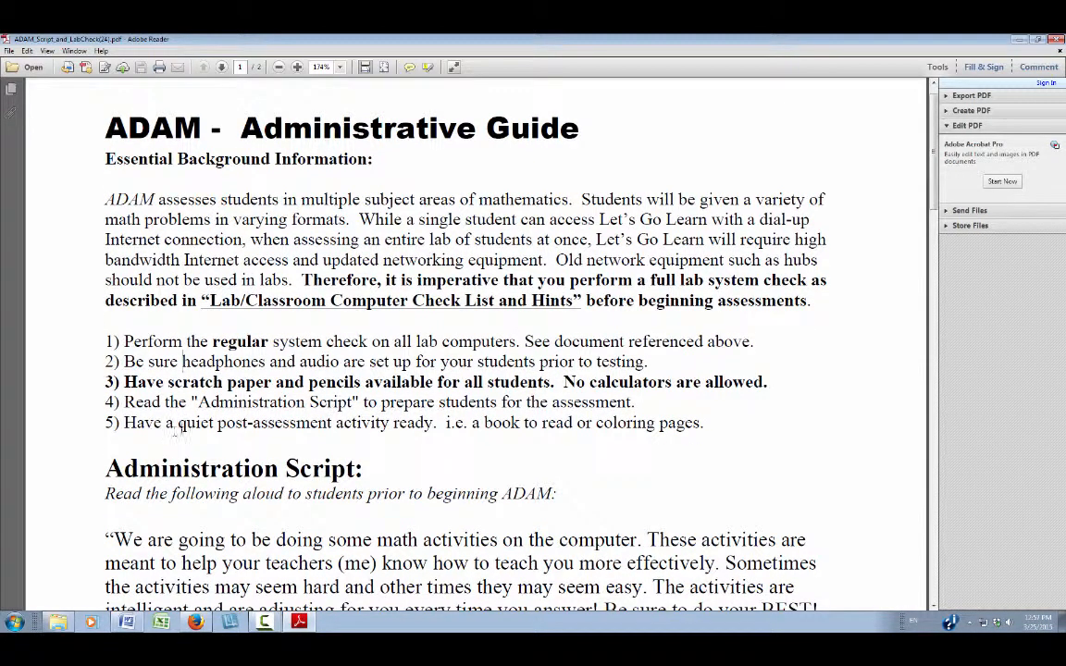
pyautogui.moveTo(178, 423); pyautogui.dragTo(389, 424)
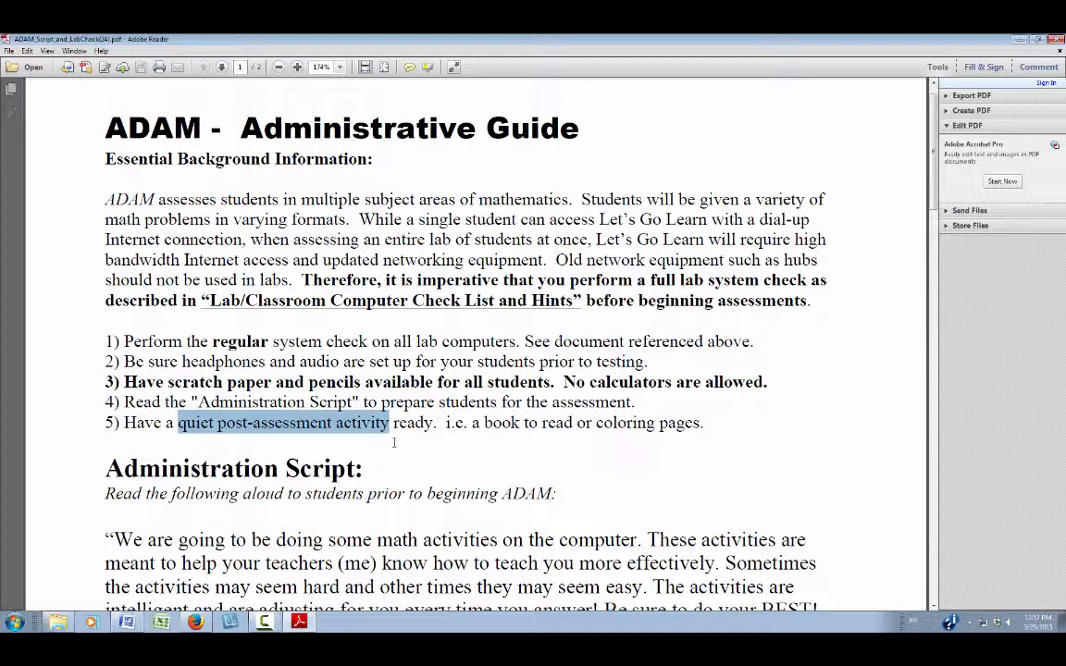
pyautogui.click(393, 442)
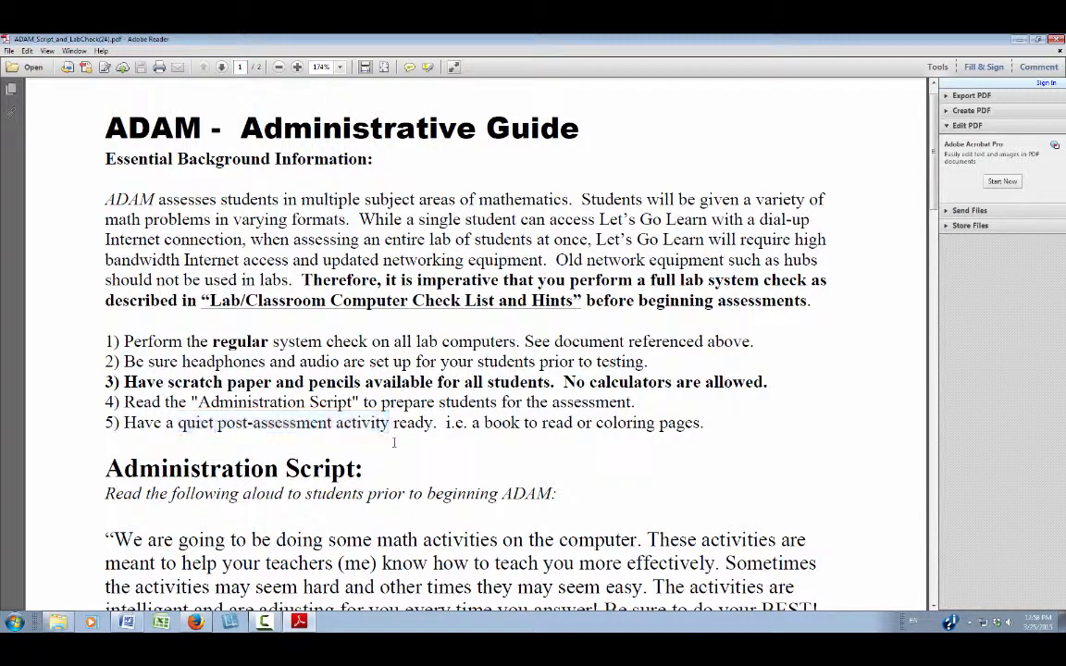
pyautogui.scroll(-3, 404, 442)
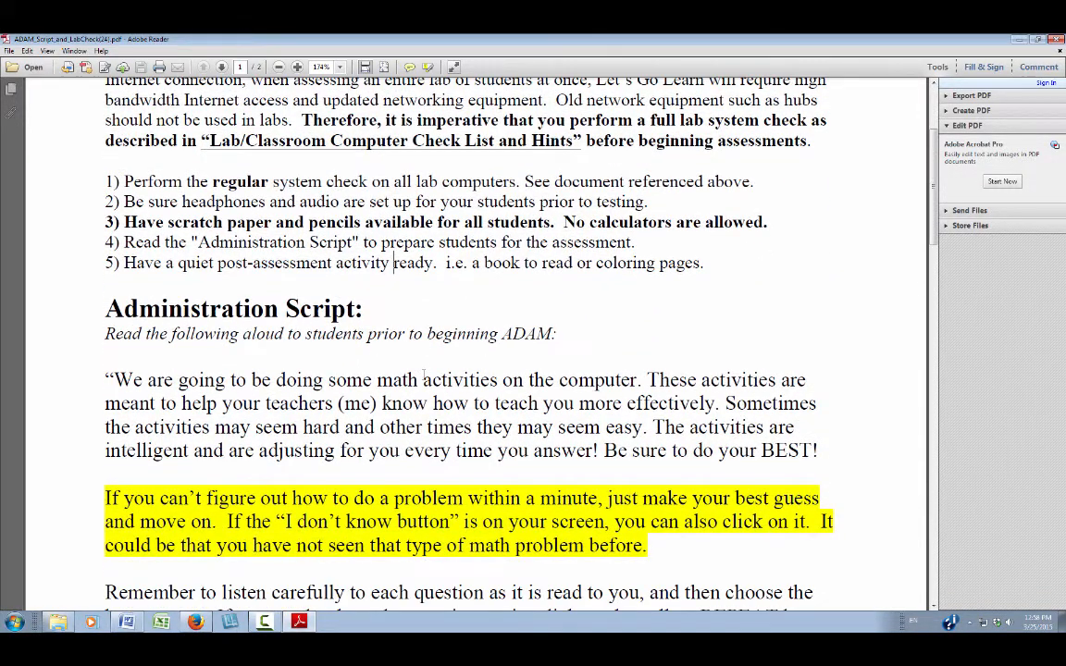
# Step: Scroll down the ADAM guide to the Administration Script's highlighted best-guess advice
pyautogui.scroll(-1, 424, 374)
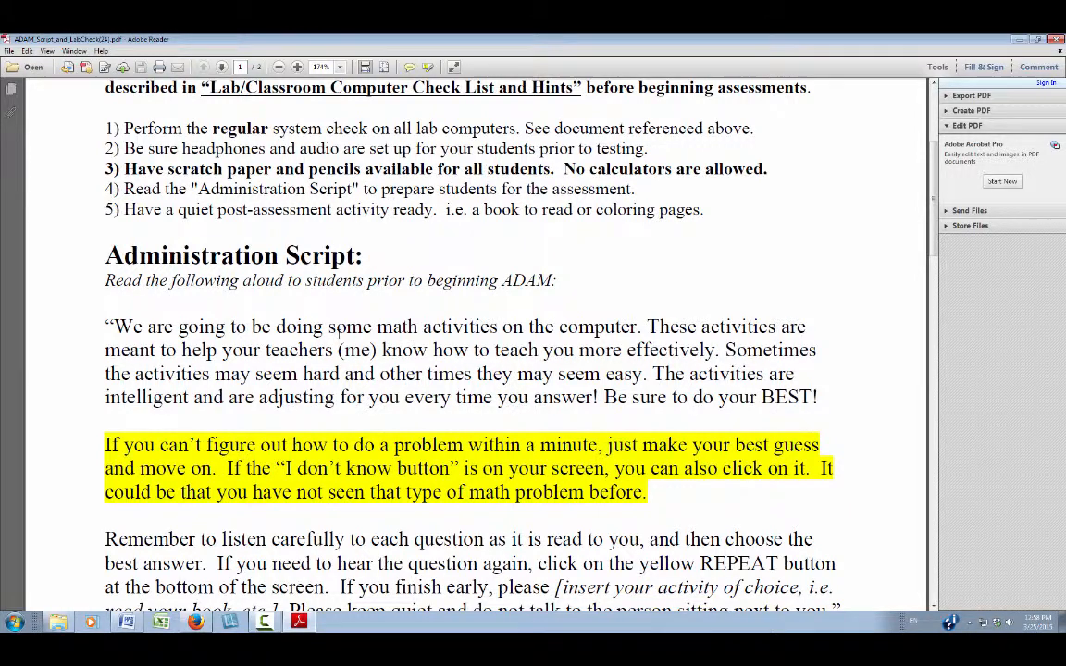
pyautogui.scroll(-1, 339, 329)
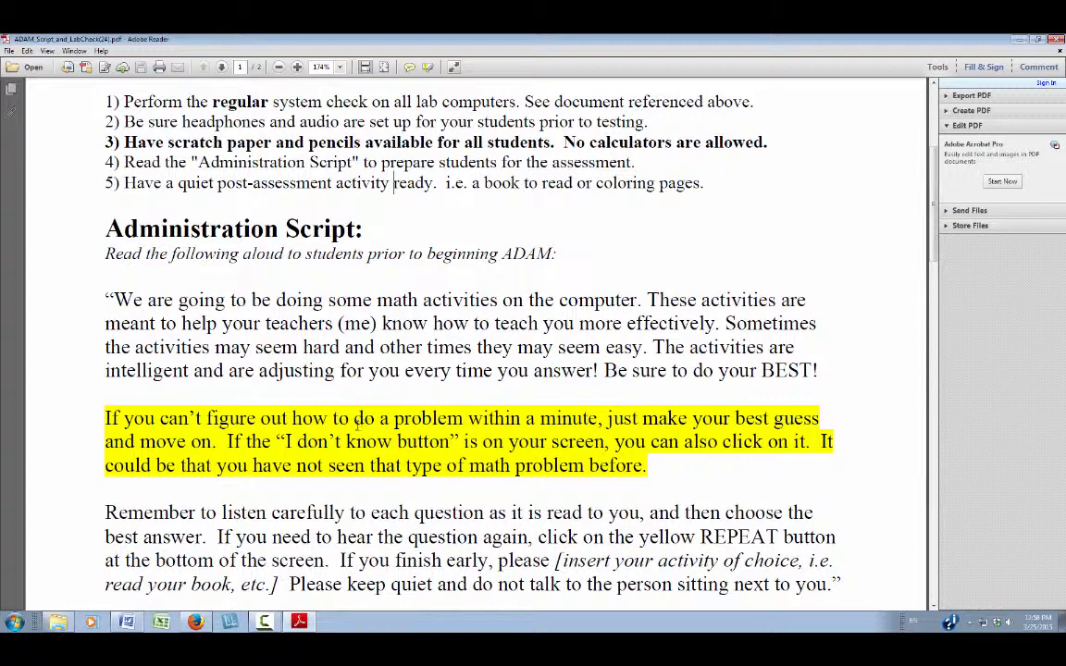
pyautogui.scroll(-4, 388, 422)
# Step: In Additional Notes to Administrator, select and then deselect the Total assessment time bullet
pyautogui.scroll(-3, 360, 421)
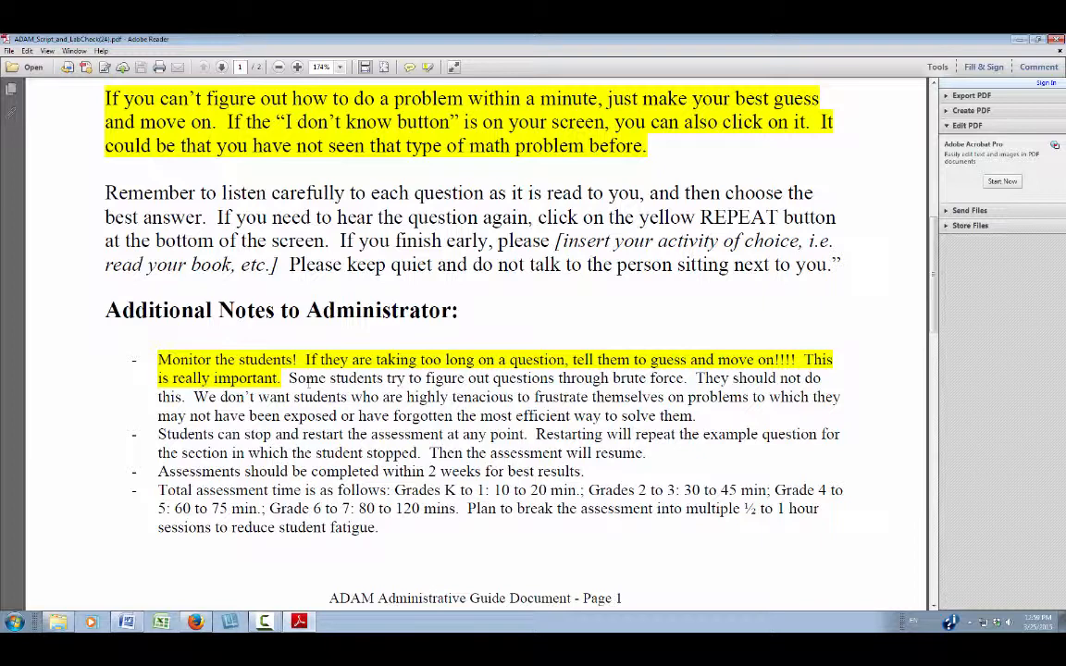
pyautogui.moveTo(155, 490); pyautogui.dragTo(389, 532)
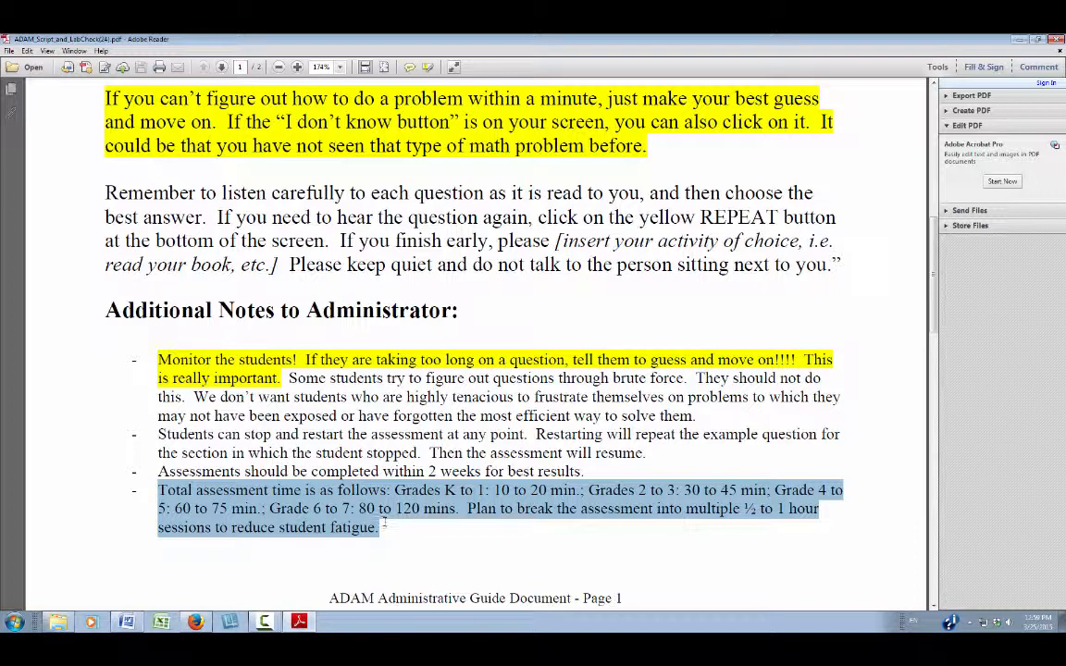
pyautogui.click(384, 521)
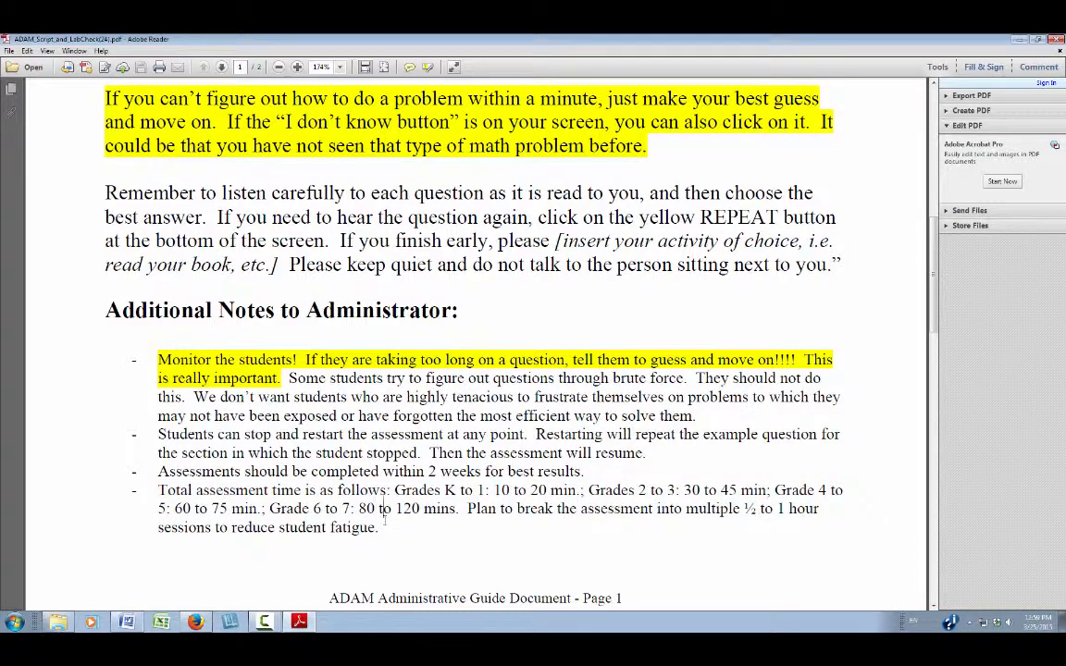
pyautogui.scroll(3, 518, 370)
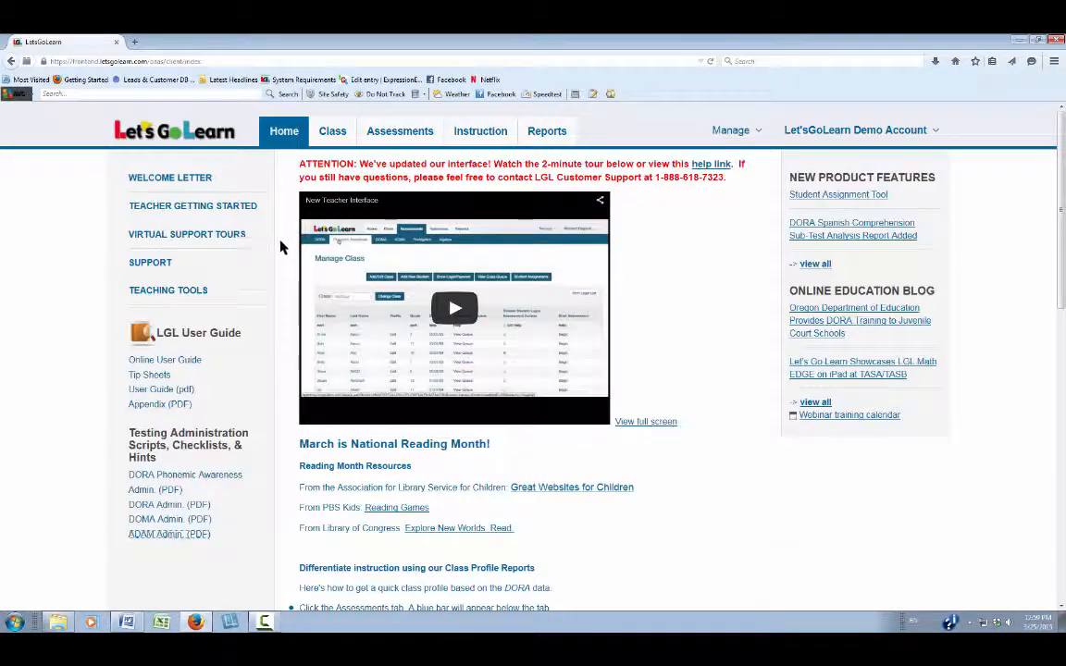
# Step: Go to the Class tab's Manage Class page and open the Add New Student form
pyautogui.click(332, 131)
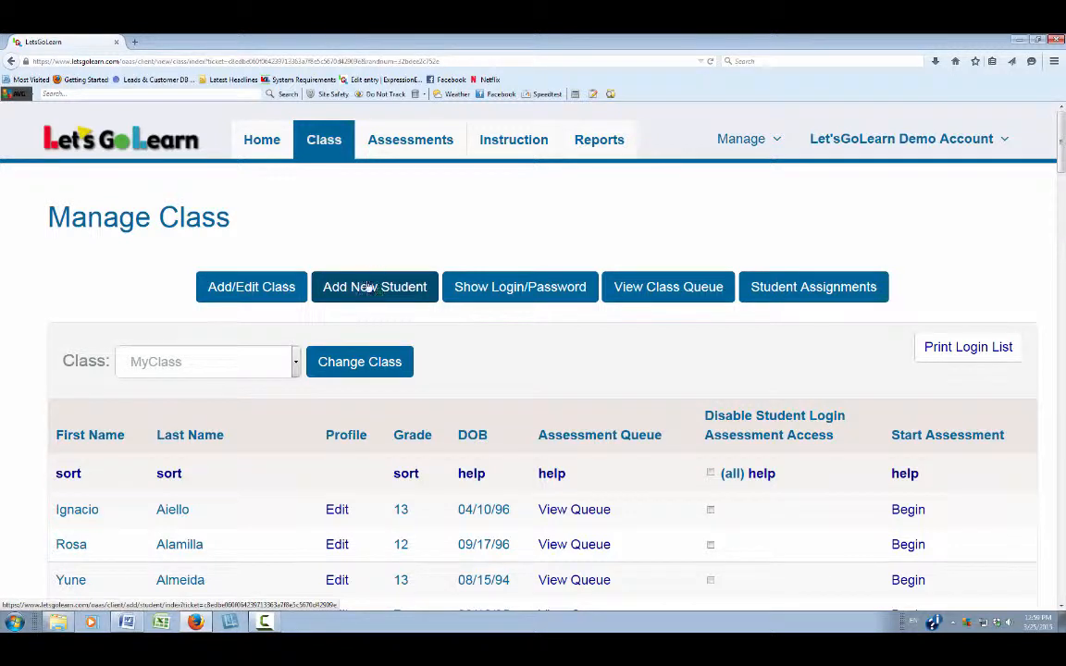
pyautogui.click(365, 288)
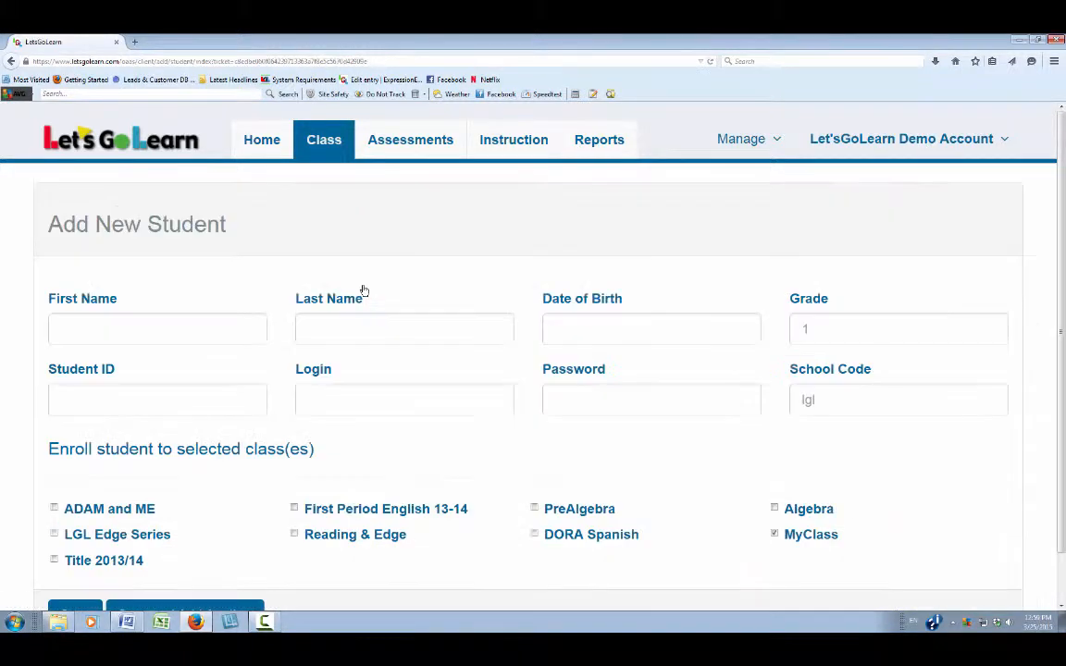
# Step: Enter the student's first name, last name and date of birth, and set grade 11
pyautogui.click(236, 327)
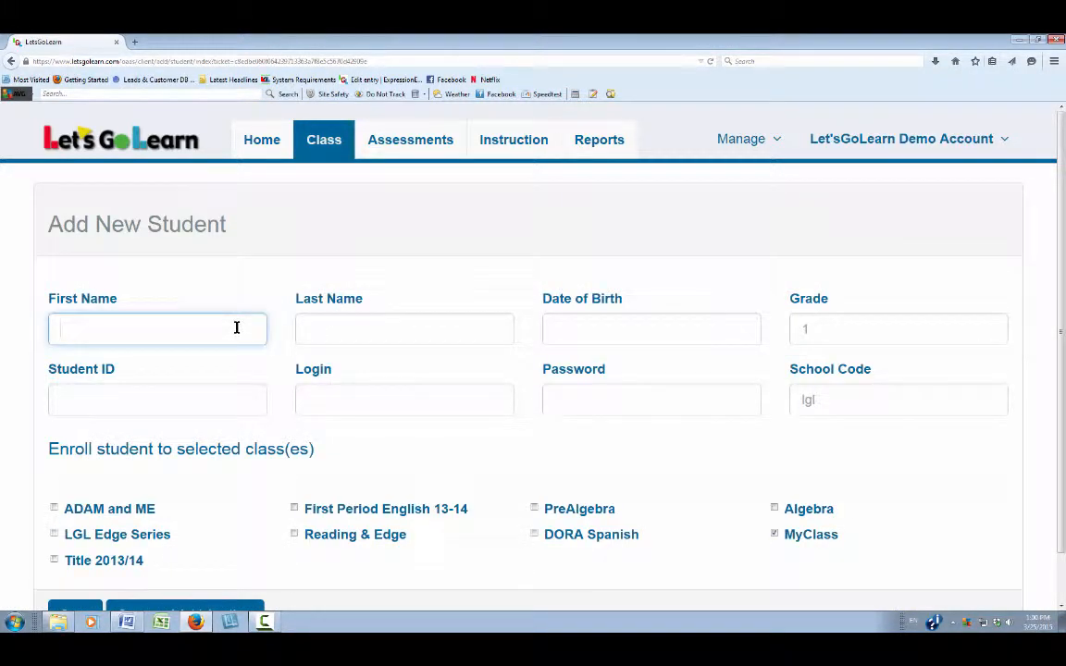
pyautogui.write('John')
pyautogui.press('Tab')
pyautogui.write('Smith')
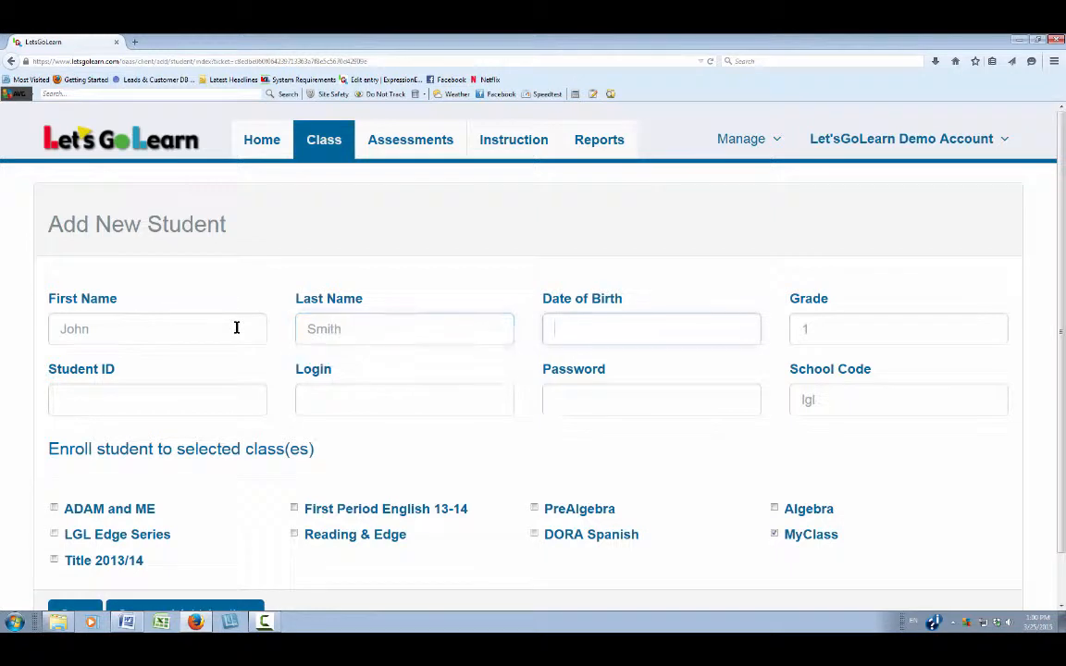
pyautogui.press('Tab')
pyautogui.write('04;/04/')
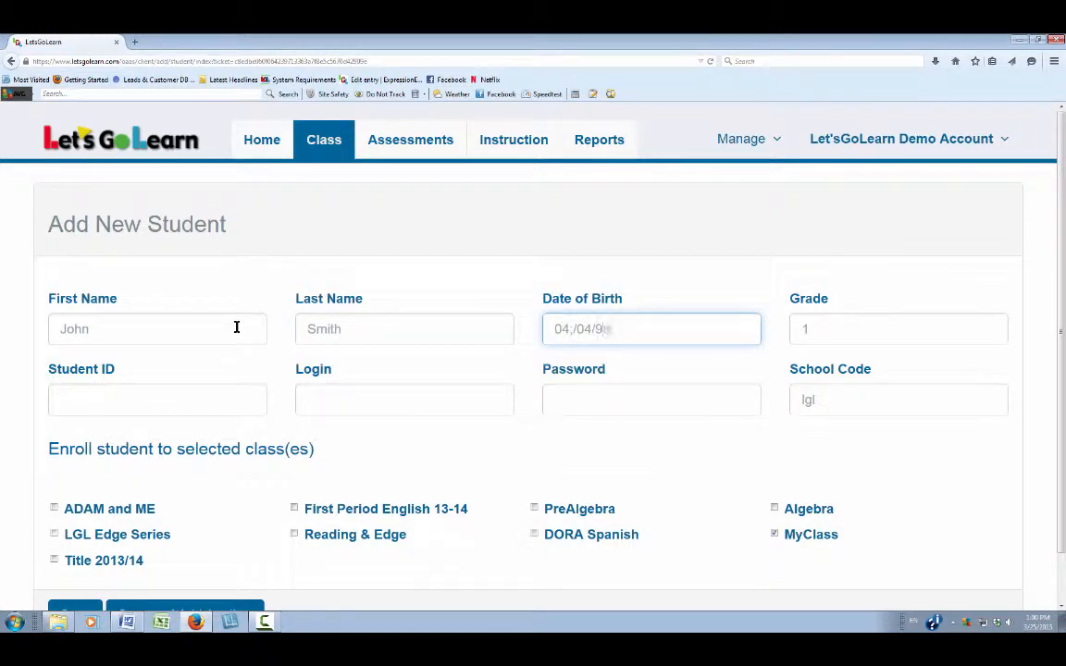
pyautogui.press('BackSpace')
pyautogui.press('BackSpace')
pyautogui.press('BackSpace')
pyautogui.press('BackSpace')
pyautogui.press('BackSpace')
pyautogui.write('/04/98')
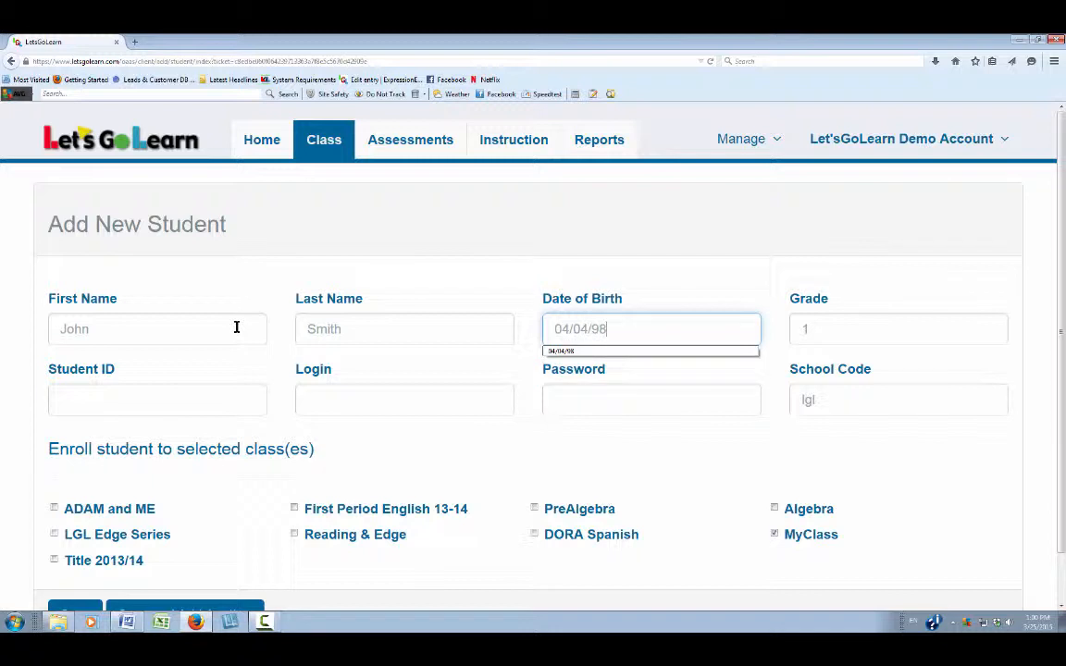
pyautogui.press('Tab')
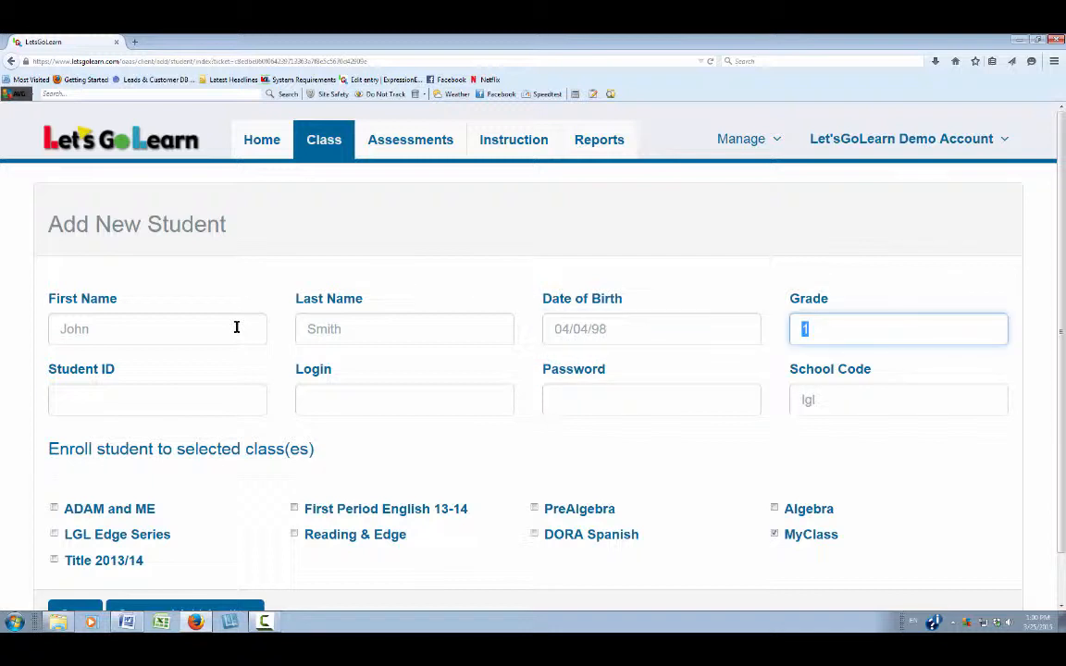
pyautogui.write('11')
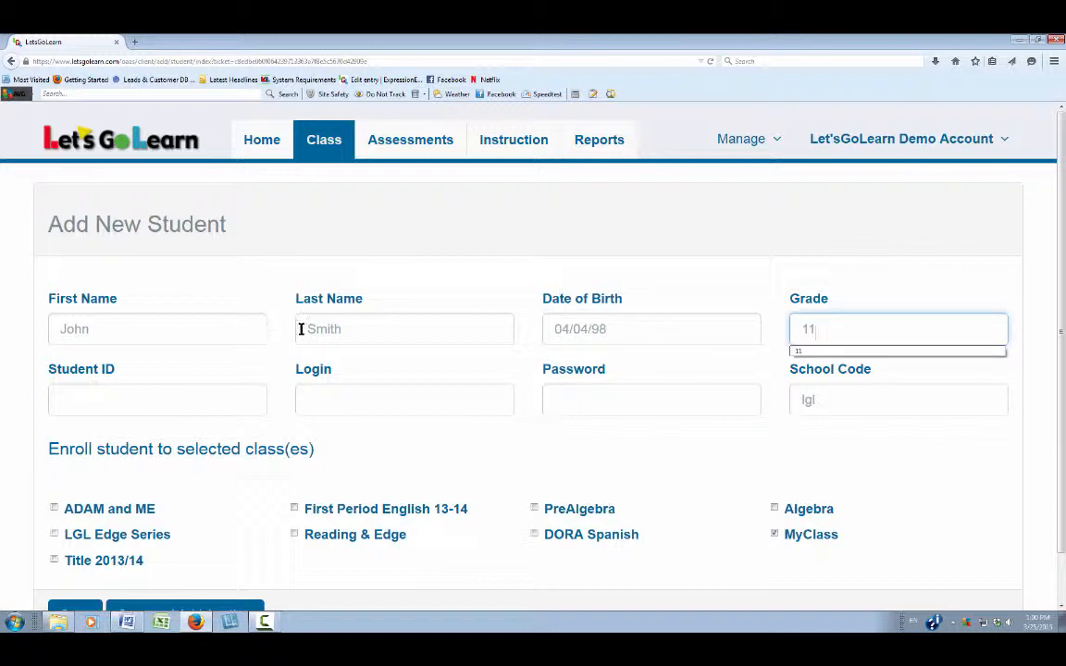
# Step: Enter the student's login and password with MyClass still ticked, then return to the class list
pyautogui.click(327, 399)
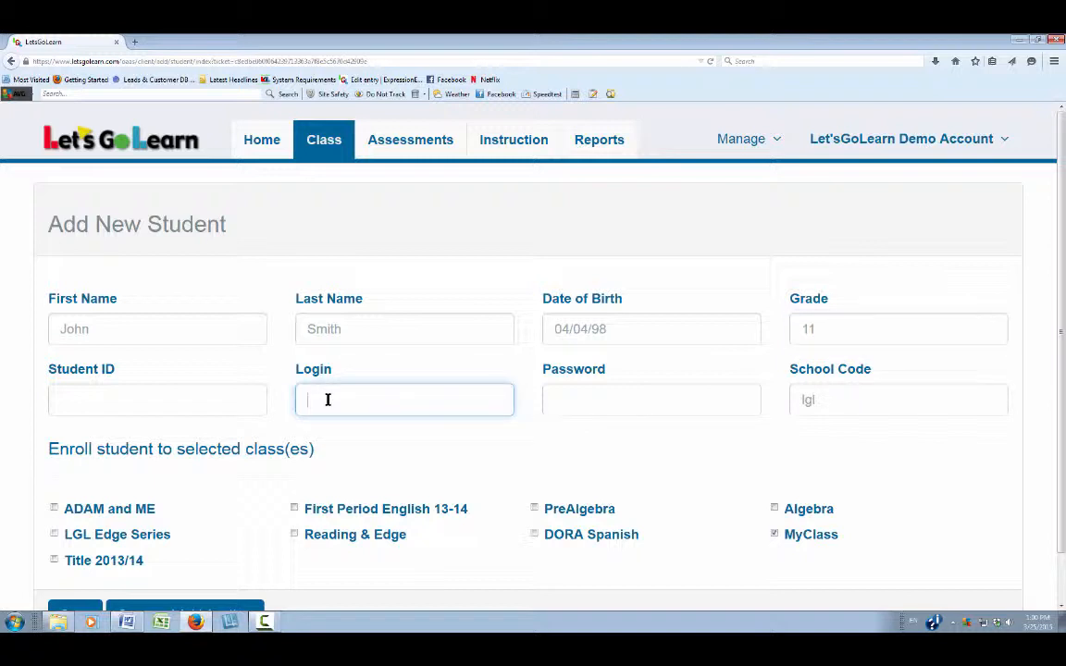
pyautogui.write('johns')
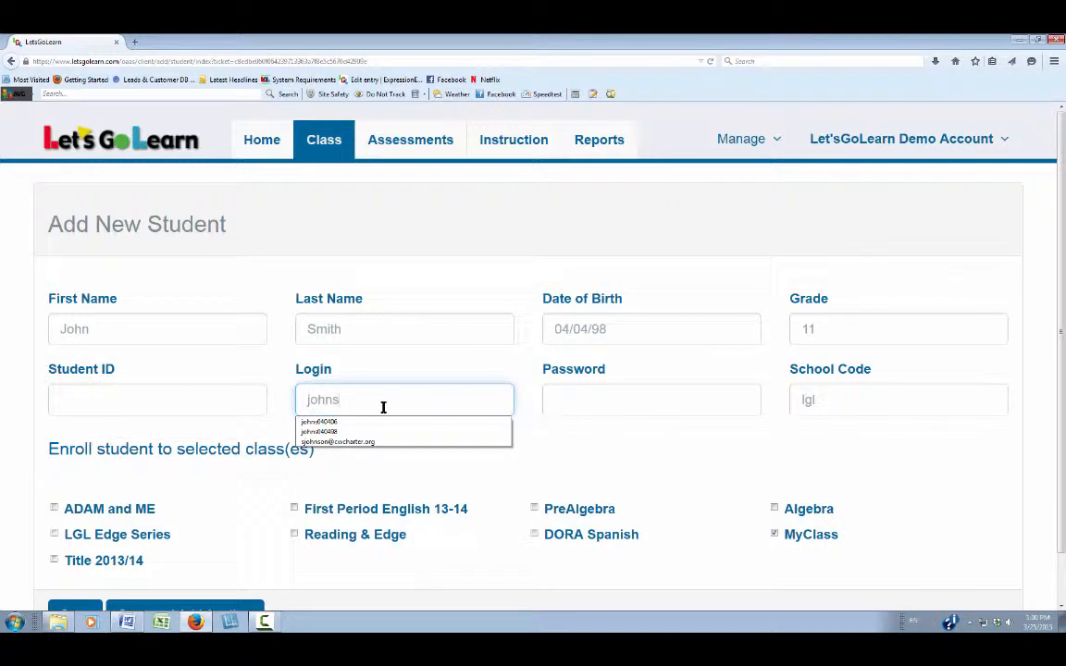
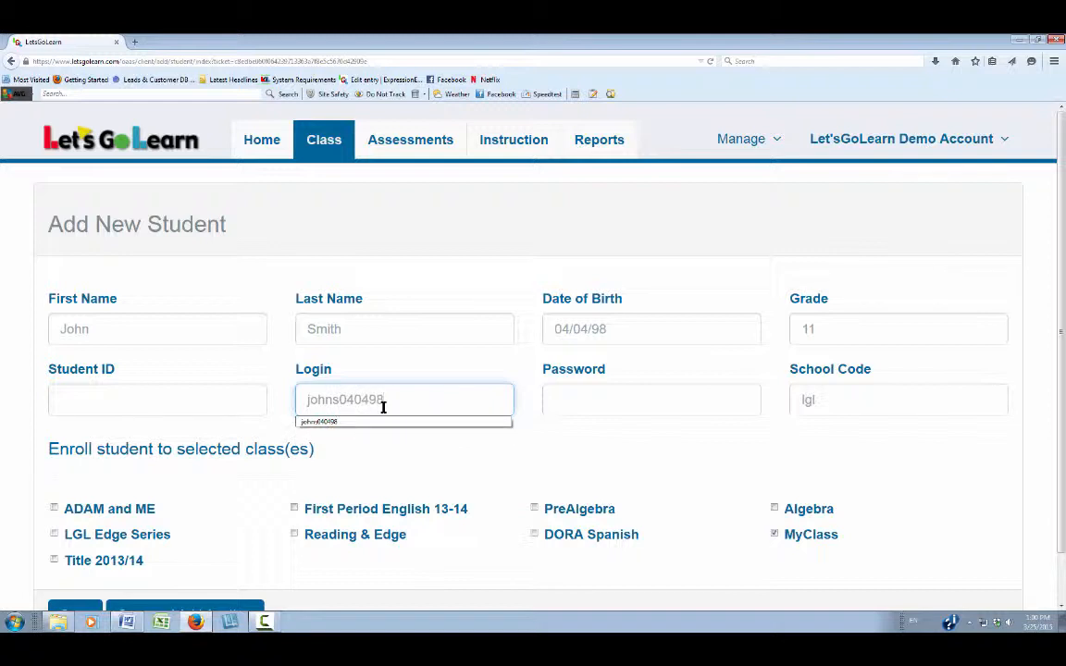
pyautogui.click(585, 399)
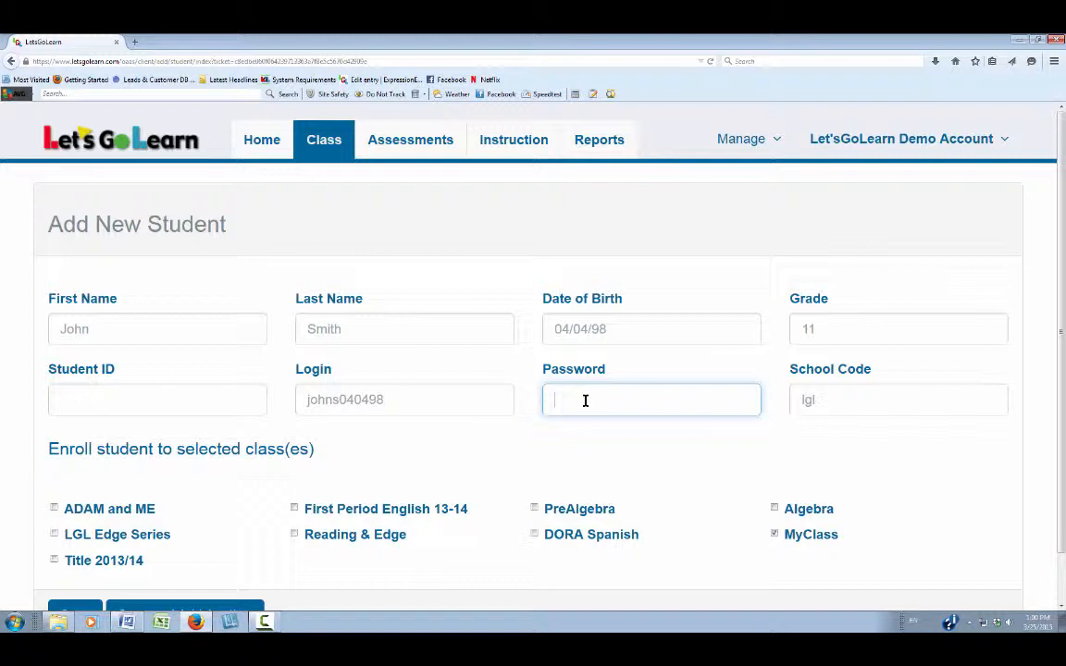
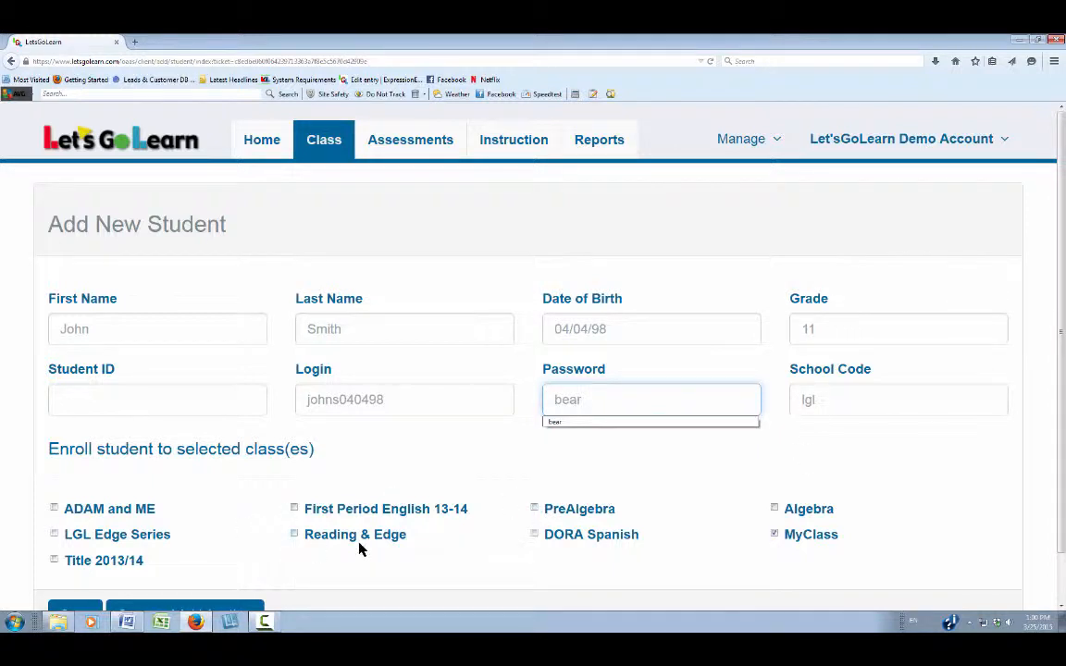
pyautogui.scroll(-1, 360, 548)
pyautogui.scroll(-1, 360, 548)
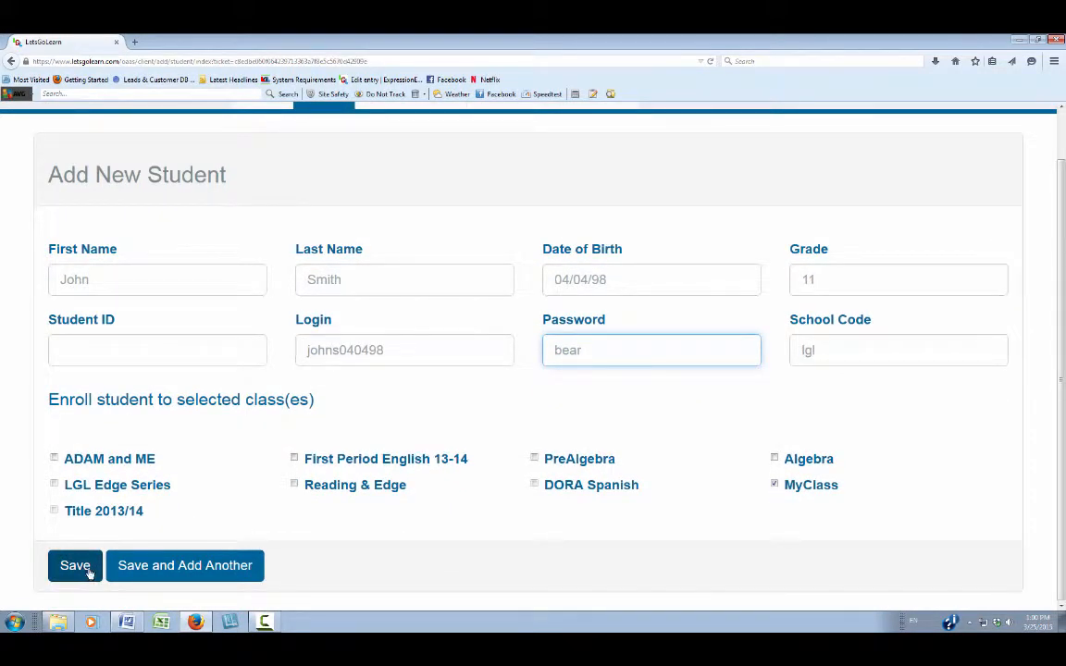
pyautogui.scroll(2, 323, 388)
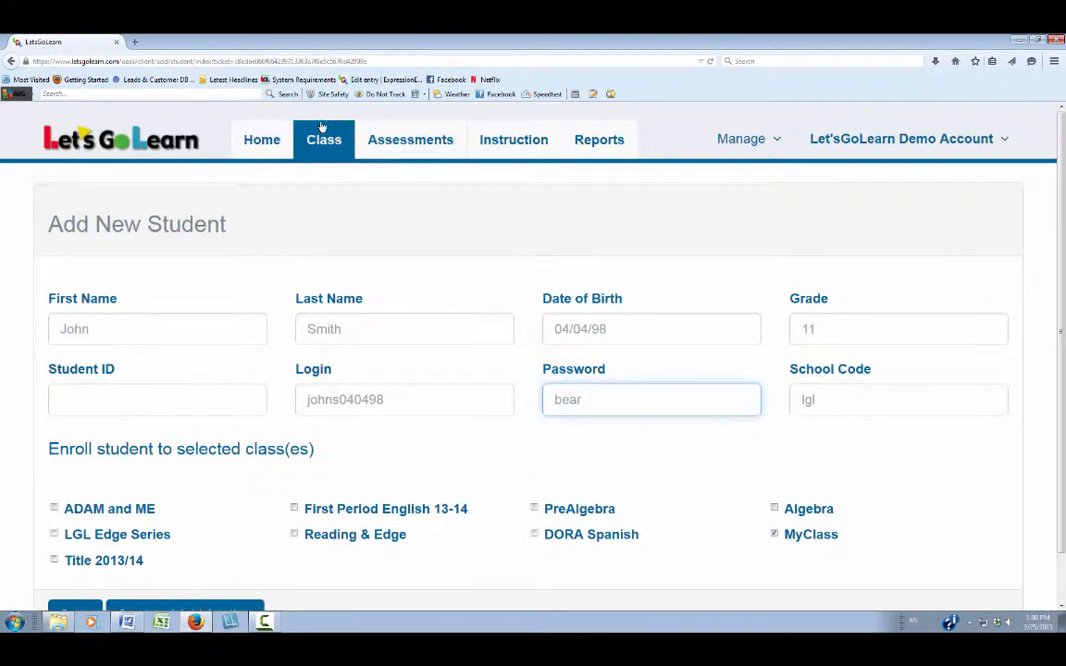
pyautogui.click(328, 145)
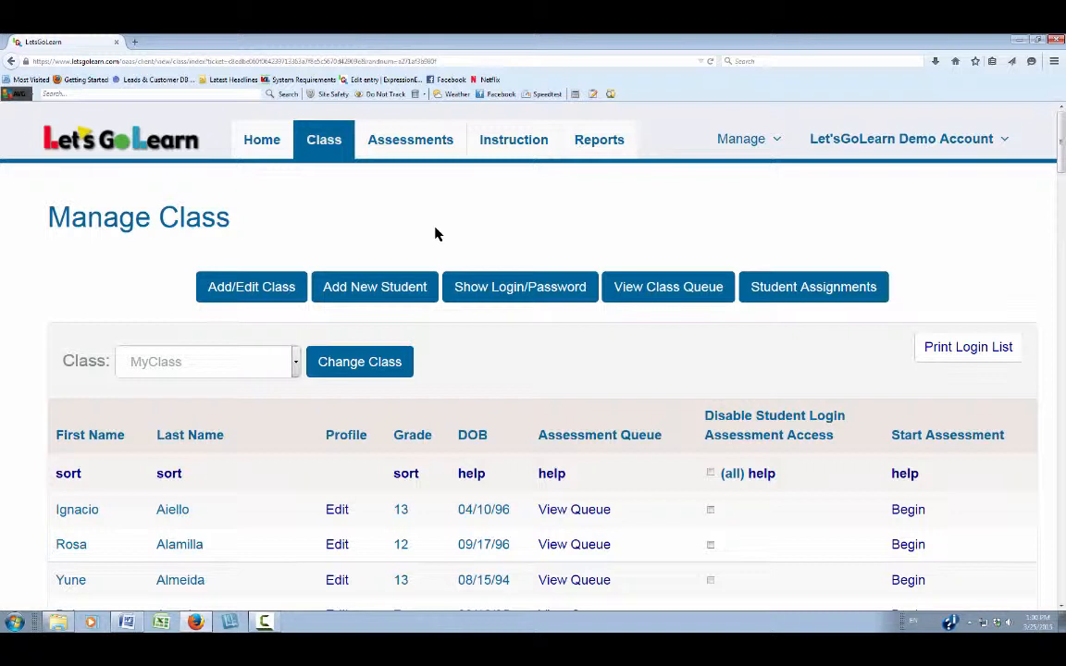
# Step: Show then hide the MyClass logins, preview the login list in Card Format, then go back
pyautogui.click(515, 291)
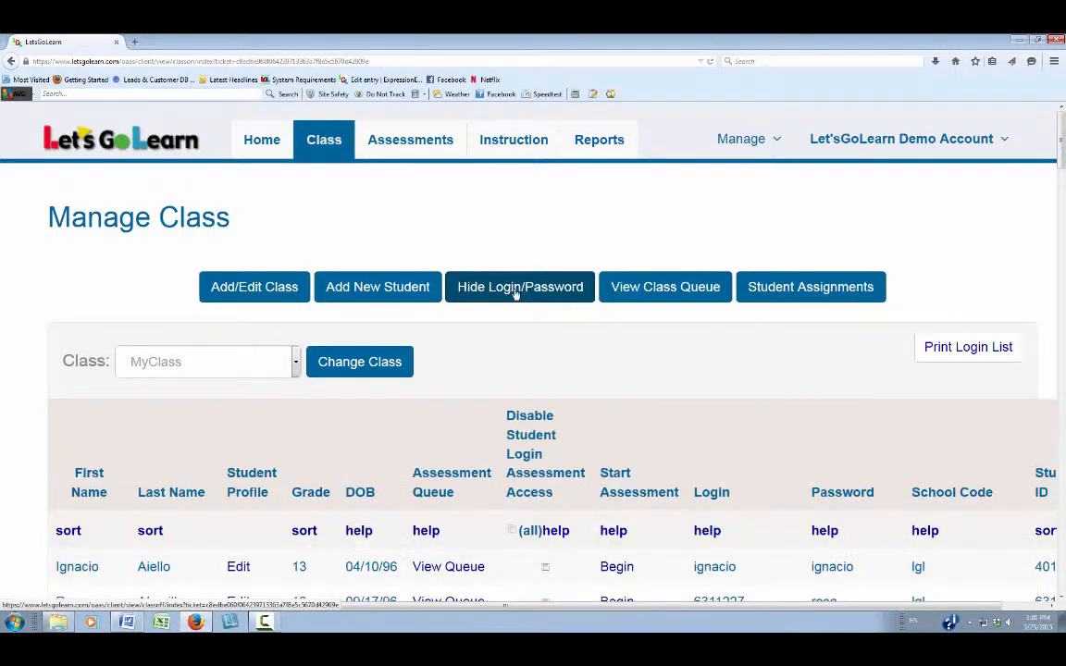
pyautogui.click(528, 289)
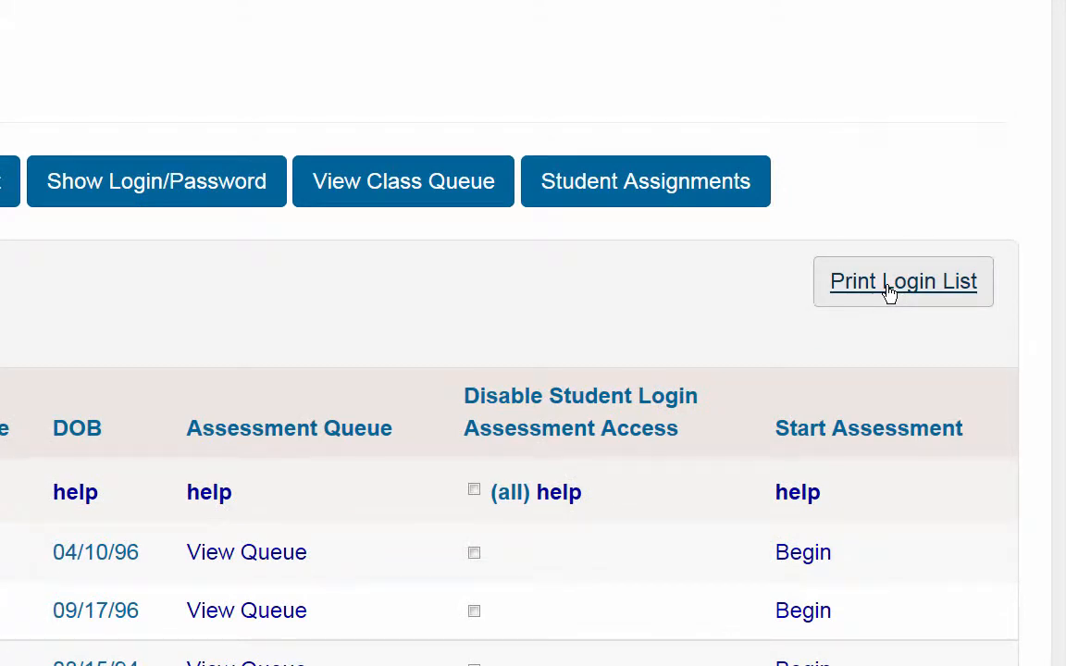
pyautogui.click(888, 290)
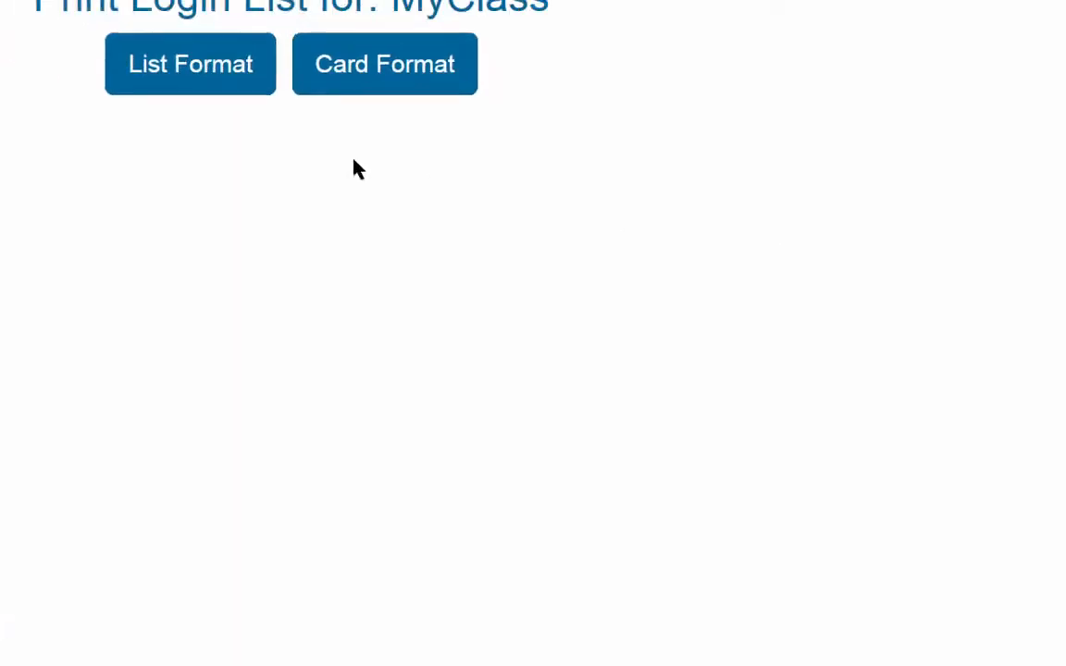
pyautogui.click(590, 189)
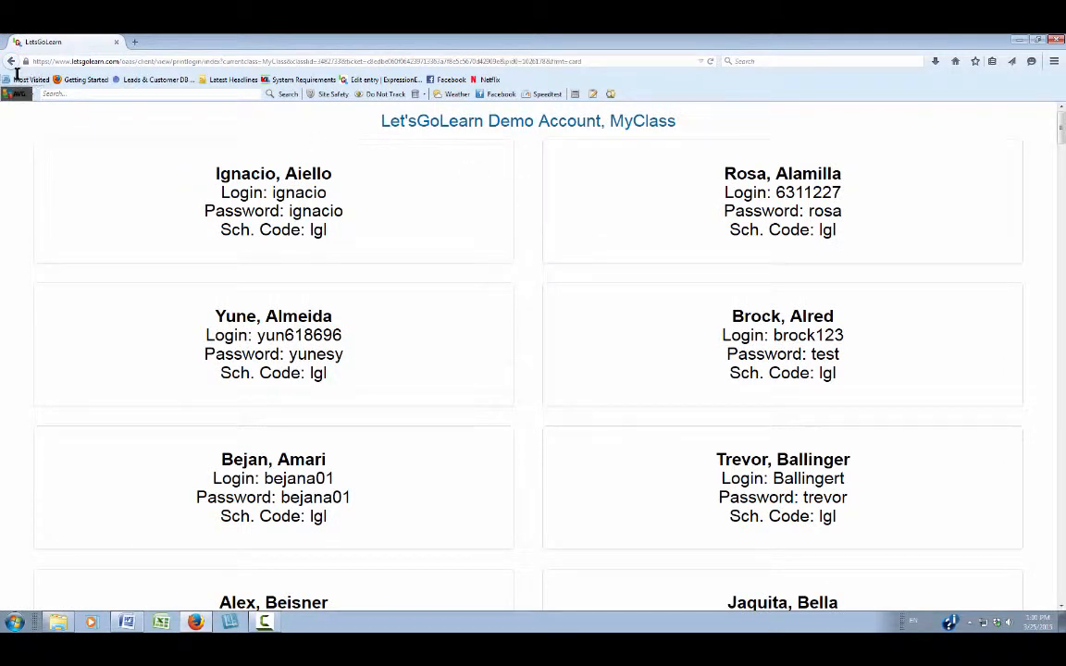
pyautogui.click(11, 61)
pyautogui.click(11, 61)
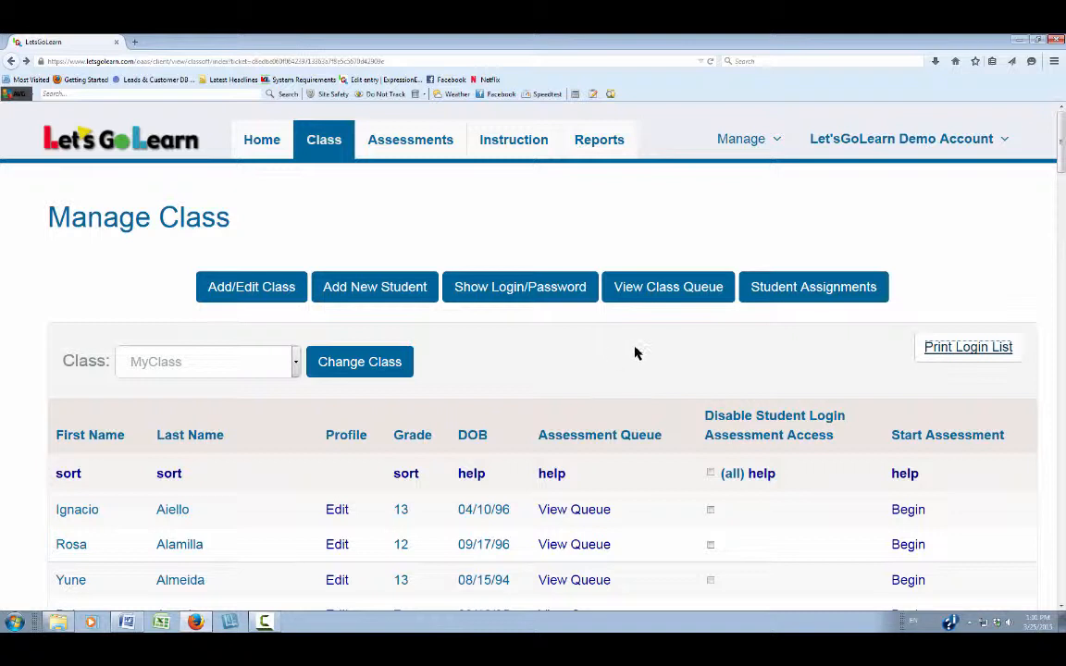
# Step: Show MyClass's whole-class queue (2 ADAM in progress, 1 unstarted), then return to the student list
pyautogui.click(668, 289)
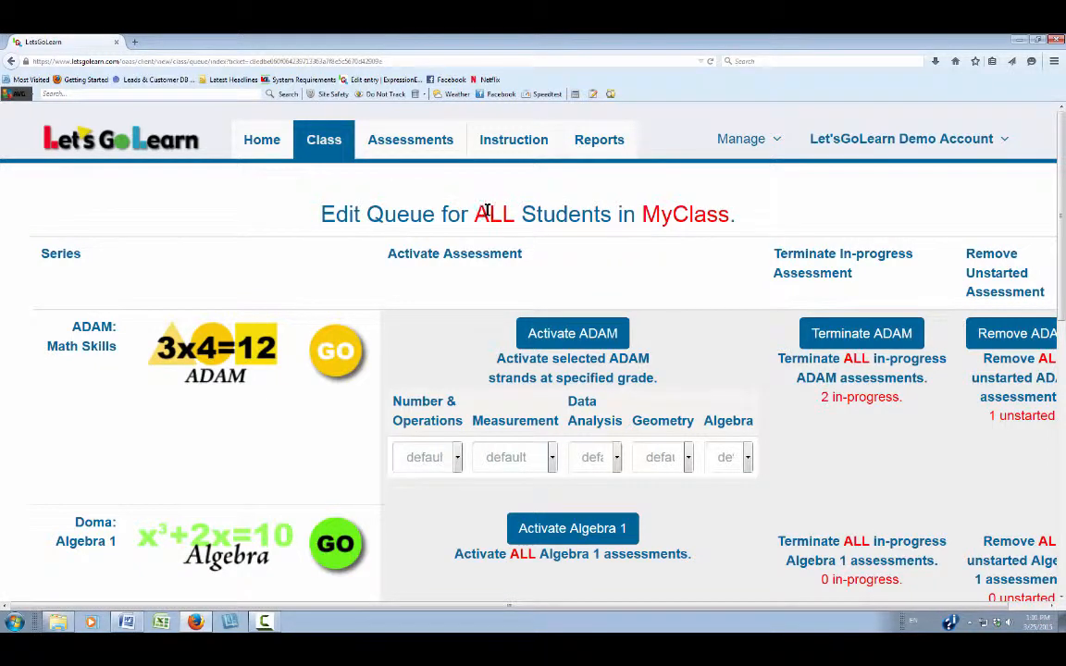
pyautogui.moveTo(472, 214); pyautogui.dragTo(521, 213)
pyautogui.moveTo(638, 213); pyautogui.dragTo(731, 213)
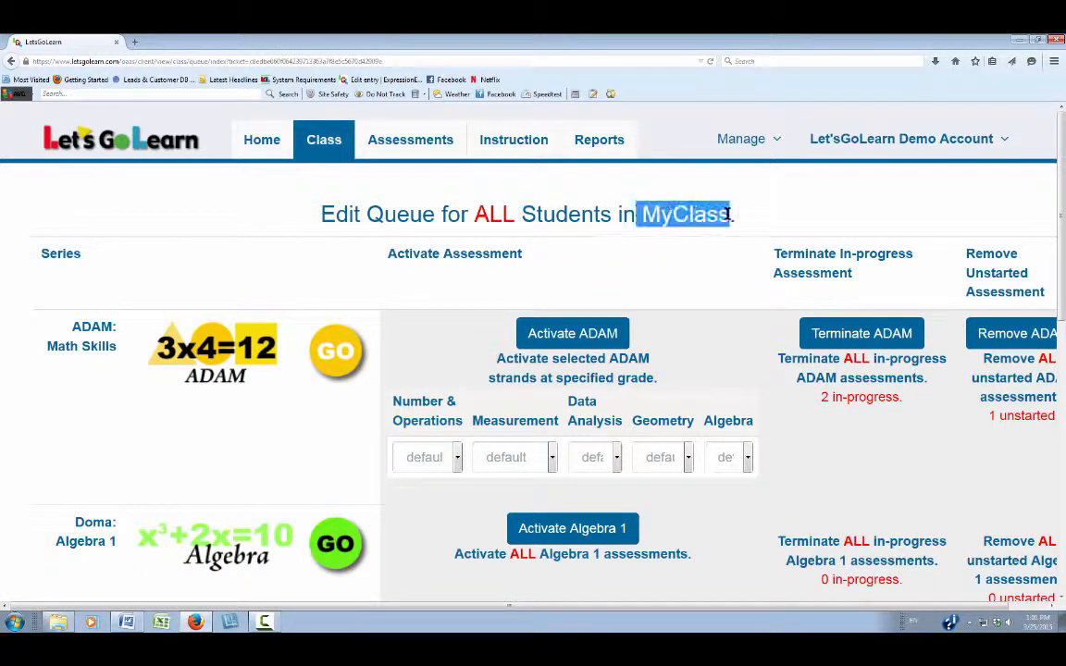
pyautogui.click(324, 142)
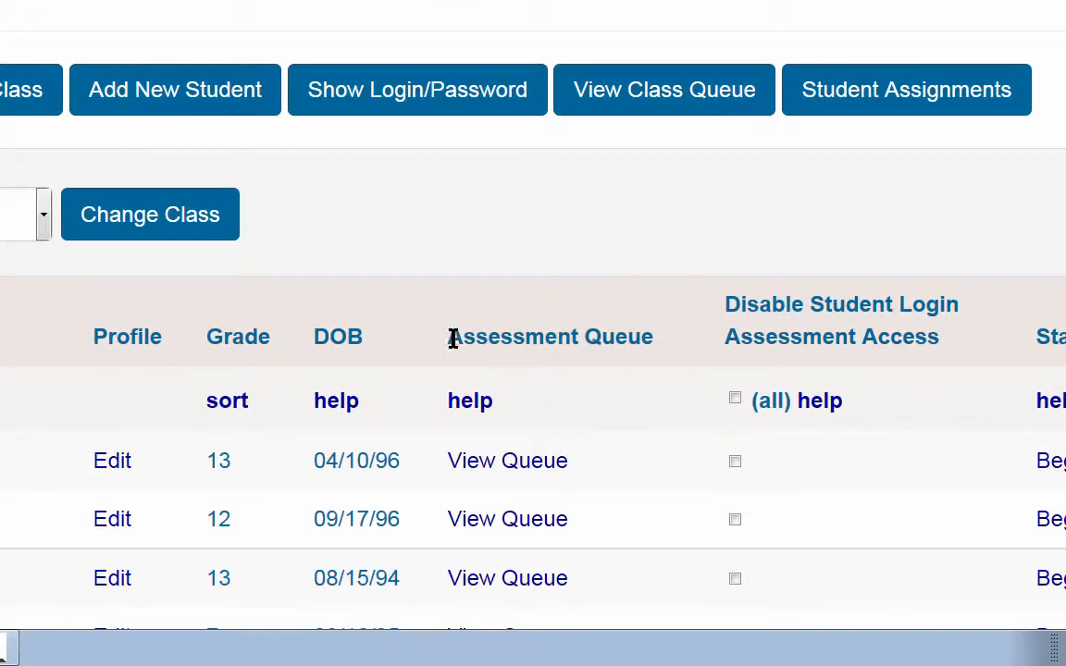
# Step: Add Dora: Spanish Reading to the first student's assessment queue and save the updated queue
pyautogui.moveTo(450, 337); pyautogui.dragTo(664, 354)
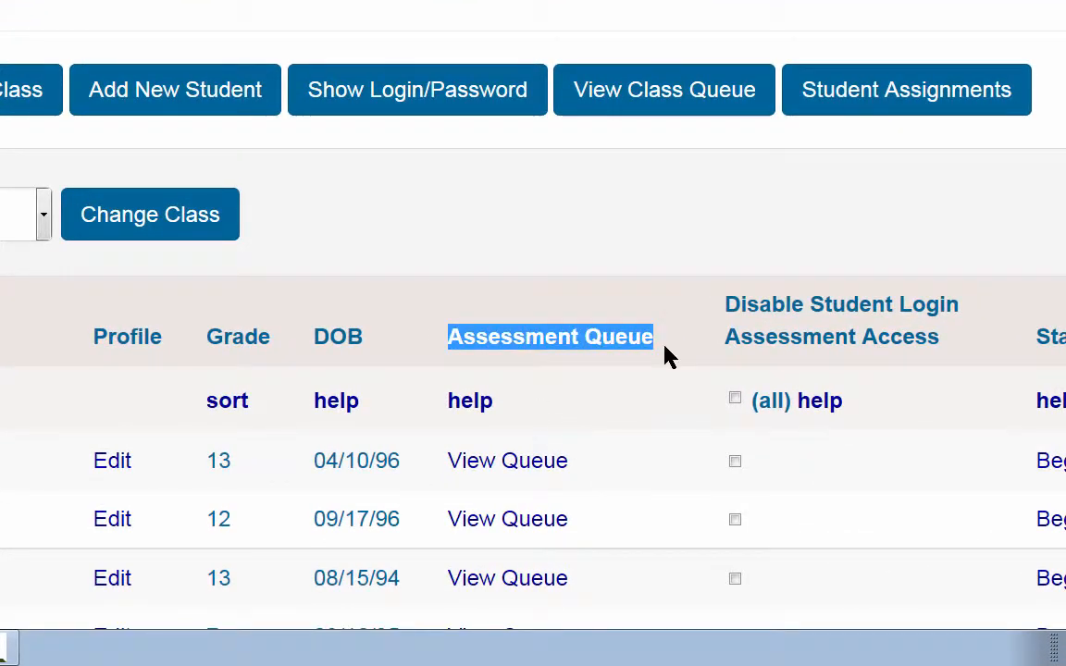
pyautogui.click(505, 464)
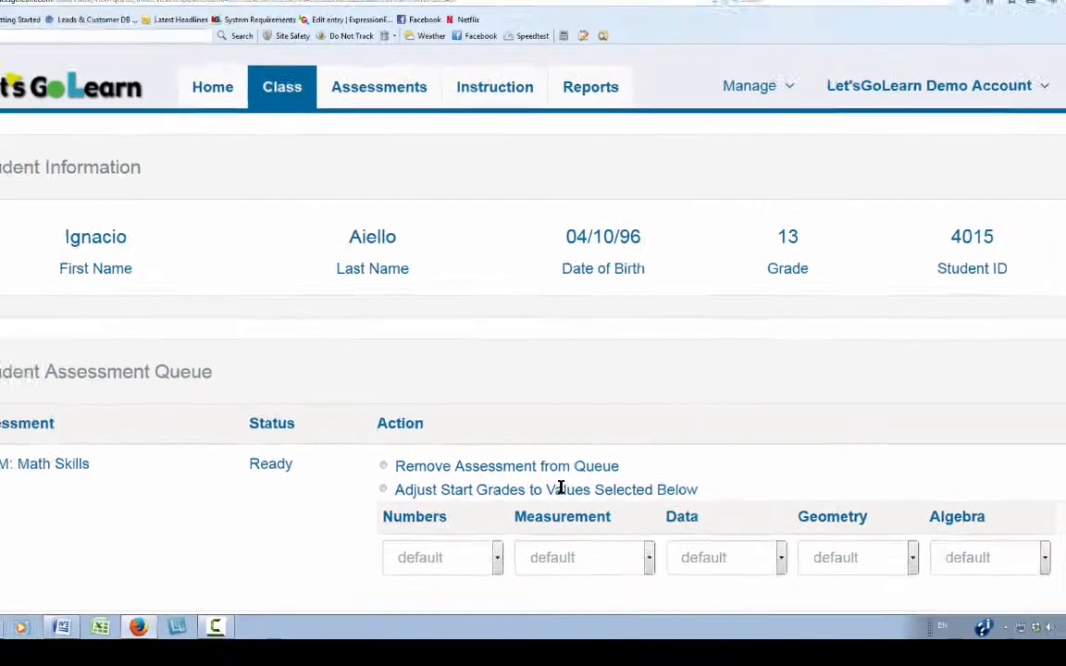
pyautogui.scroll(-5, 450, 495)
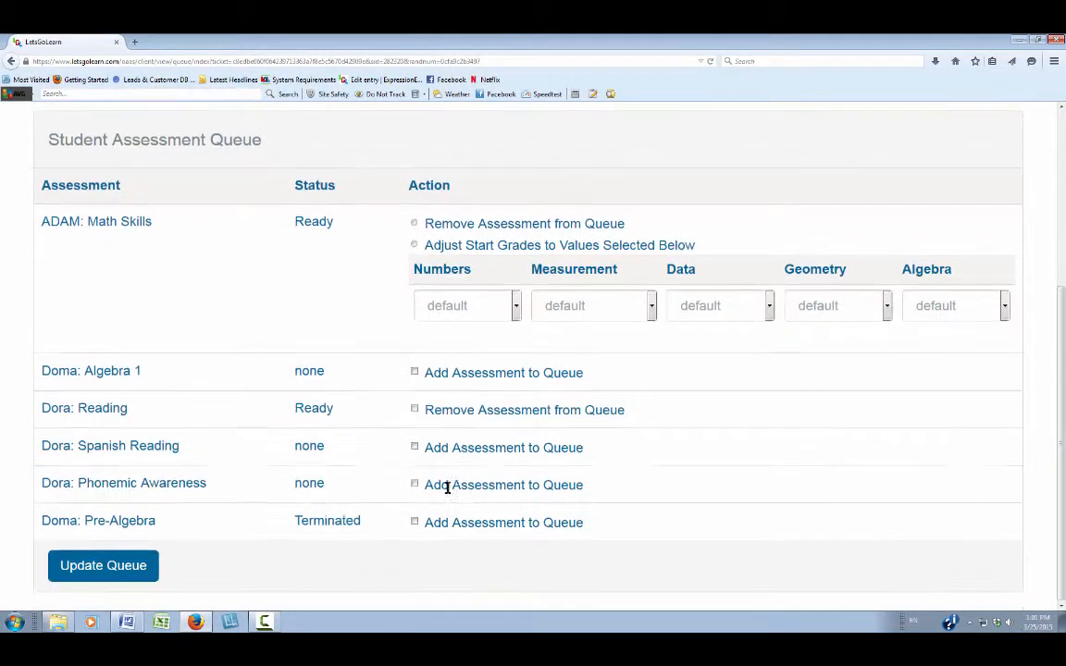
pyautogui.click(414, 447)
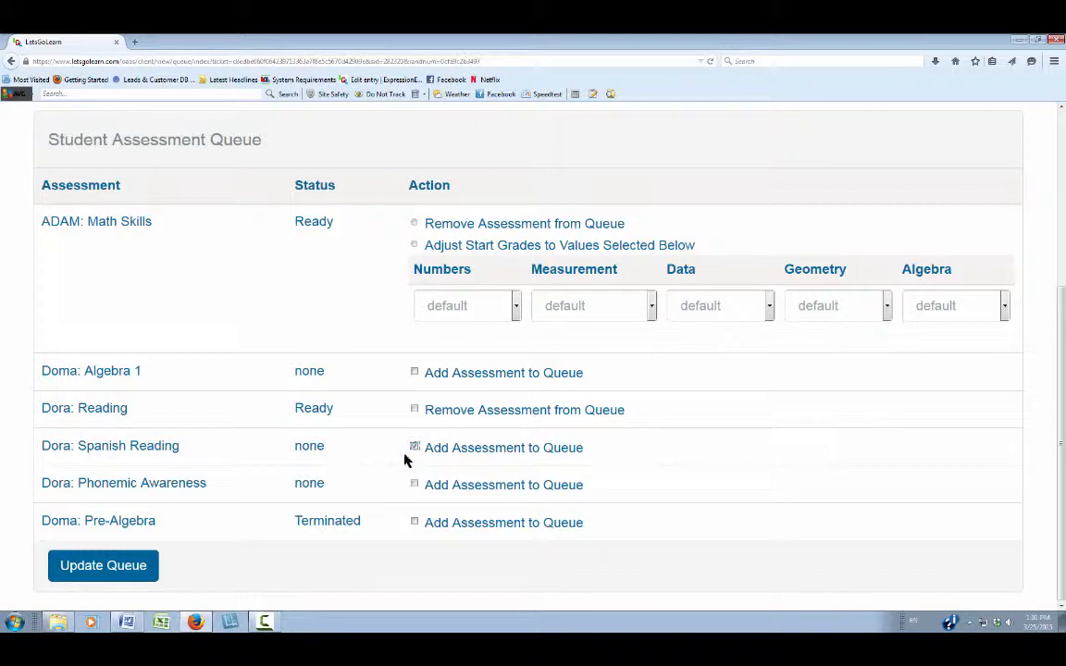
pyautogui.click(124, 569)
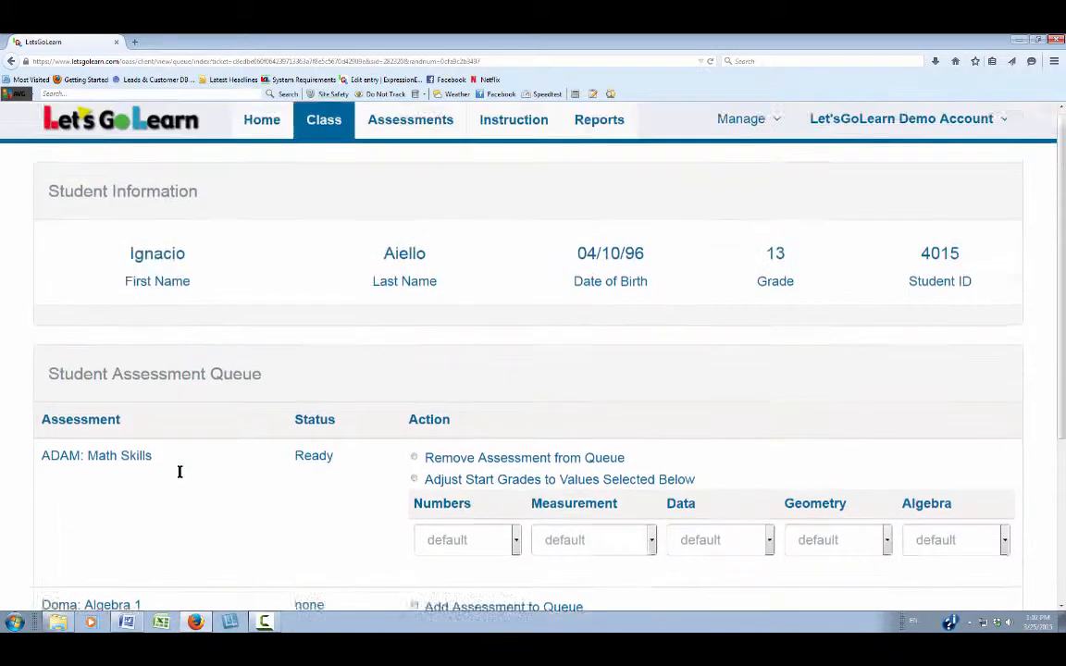
pyautogui.click(311, 141)
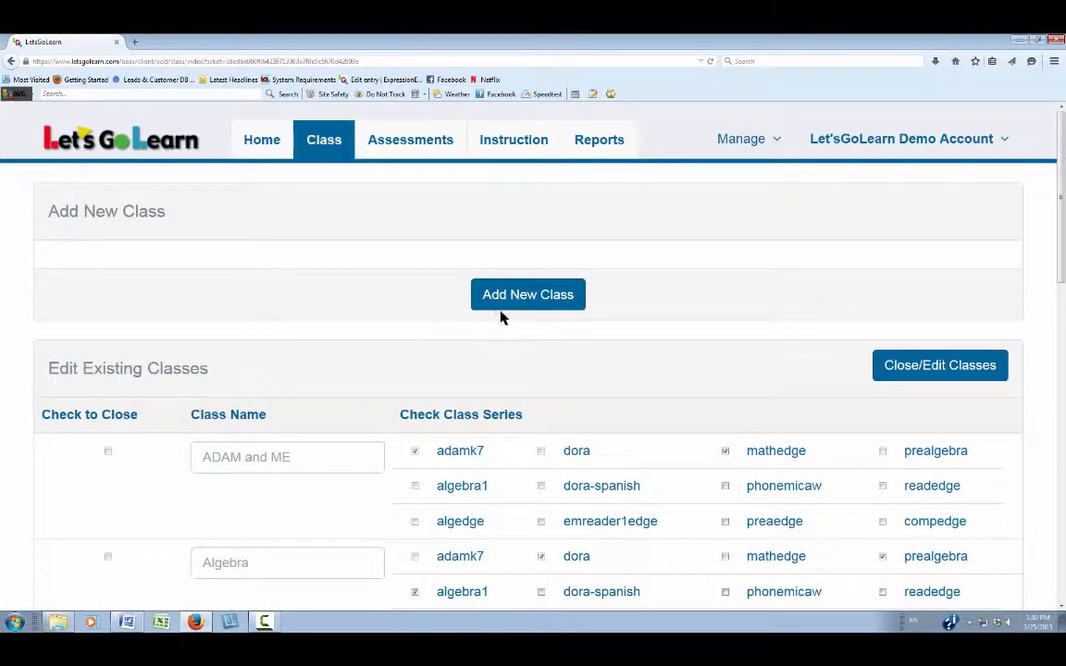
# Step: Scroll through the existing classes and their series, then list MyClass's assessment series
pyautogui.scroll(-5, 383, 427)
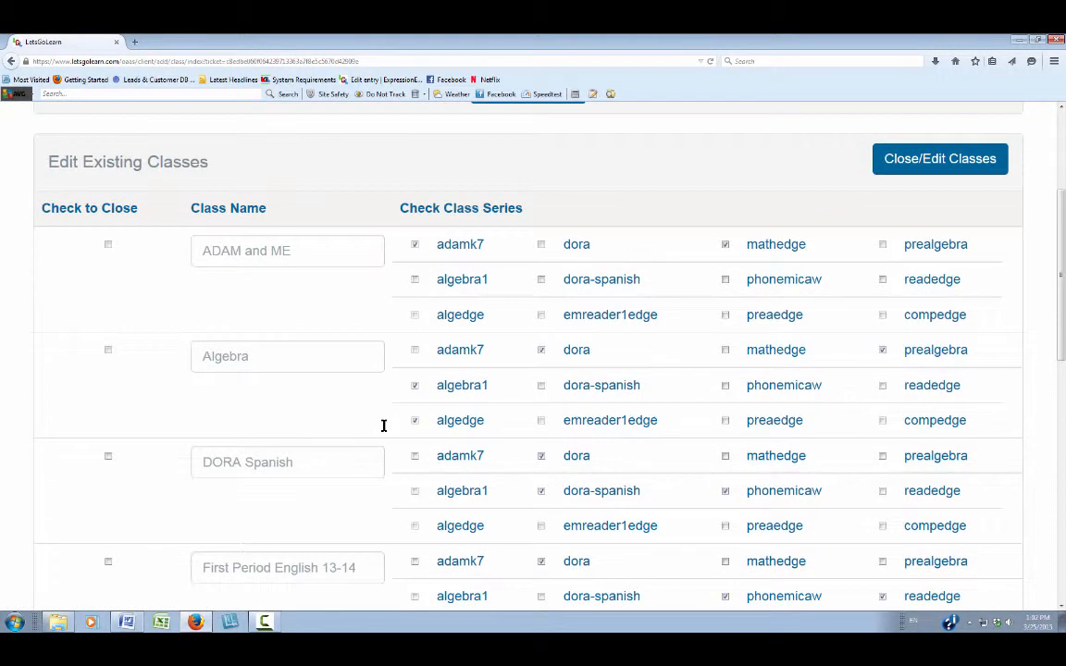
pyautogui.scroll(5, 374, 405)
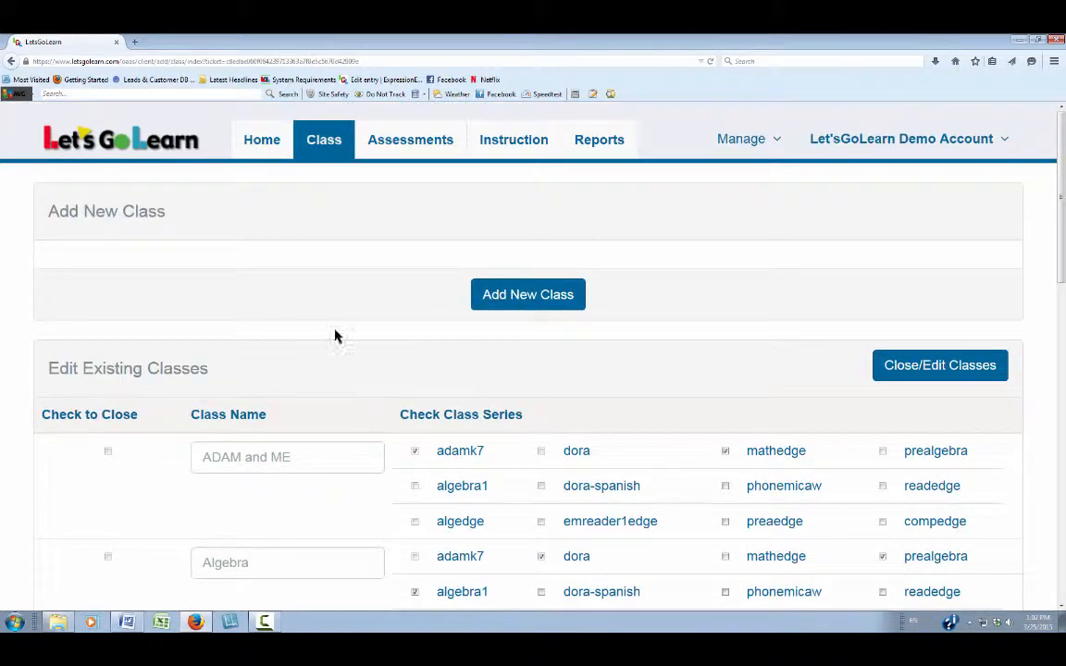
pyautogui.click(326, 147)
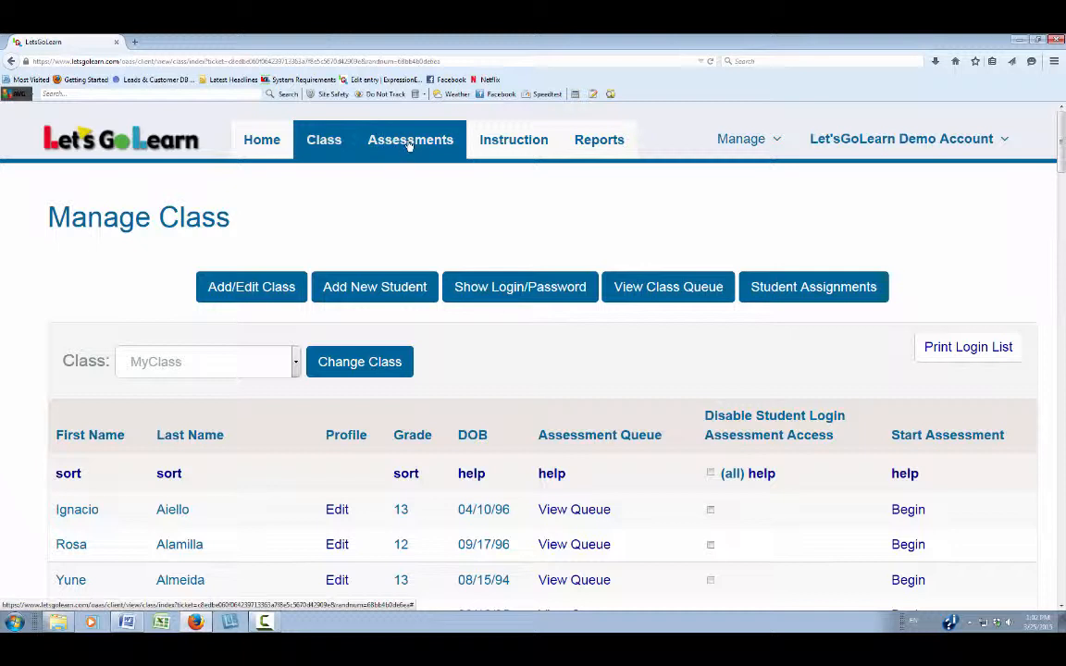
pyautogui.click(408, 145)
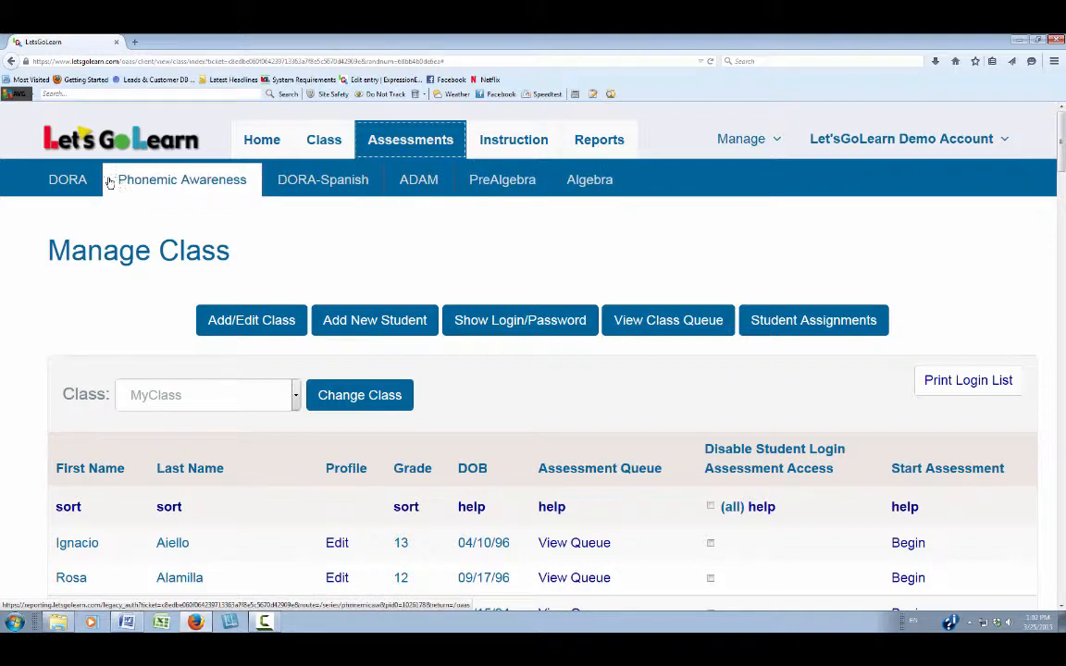
# Step: View MyClass's DORA report with students' grades, assessment dates and subscores
pyautogui.click(74, 180)
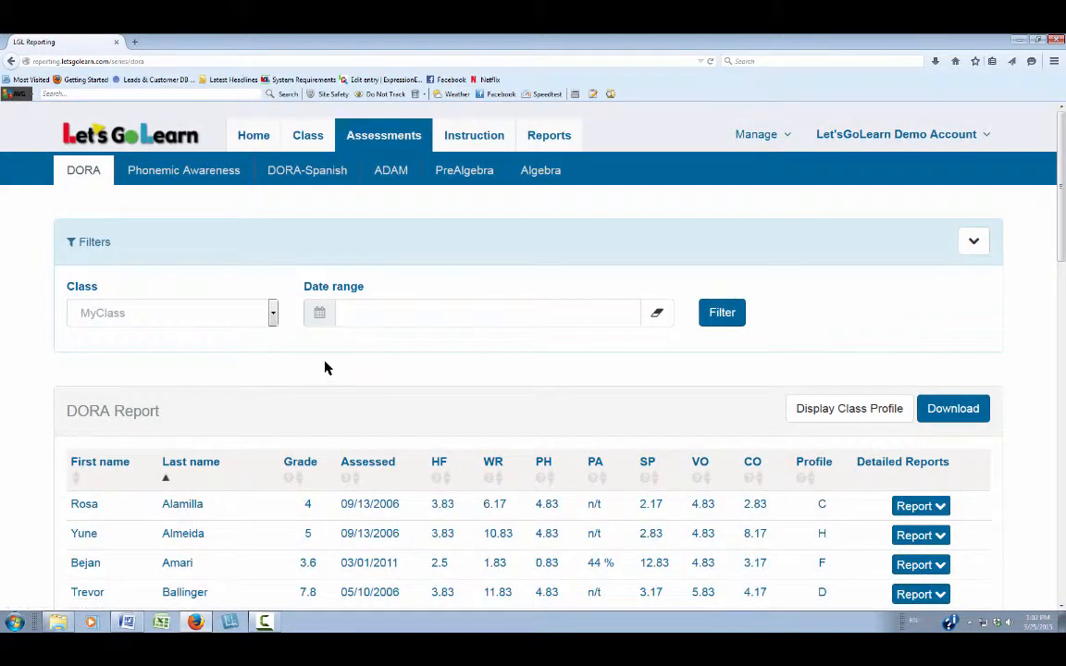
pyautogui.scroll(-2, 328, 370)
pyautogui.scroll(1, 325, 368)
pyautogui.scroll(1, 324, 368)
pyautogui.click(467, 141)
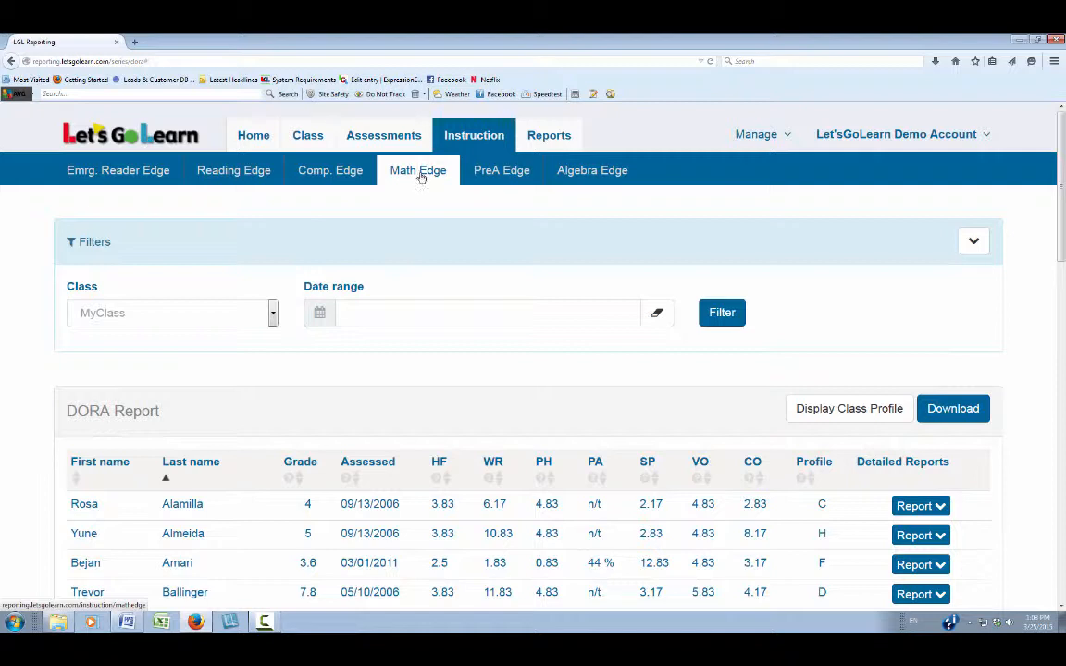
# Step: Browse the Teacher Reporting list: Gains & Growth, Usage, Placement, Custom and Summaries & Profiles
pyautogui.click(554, 138)
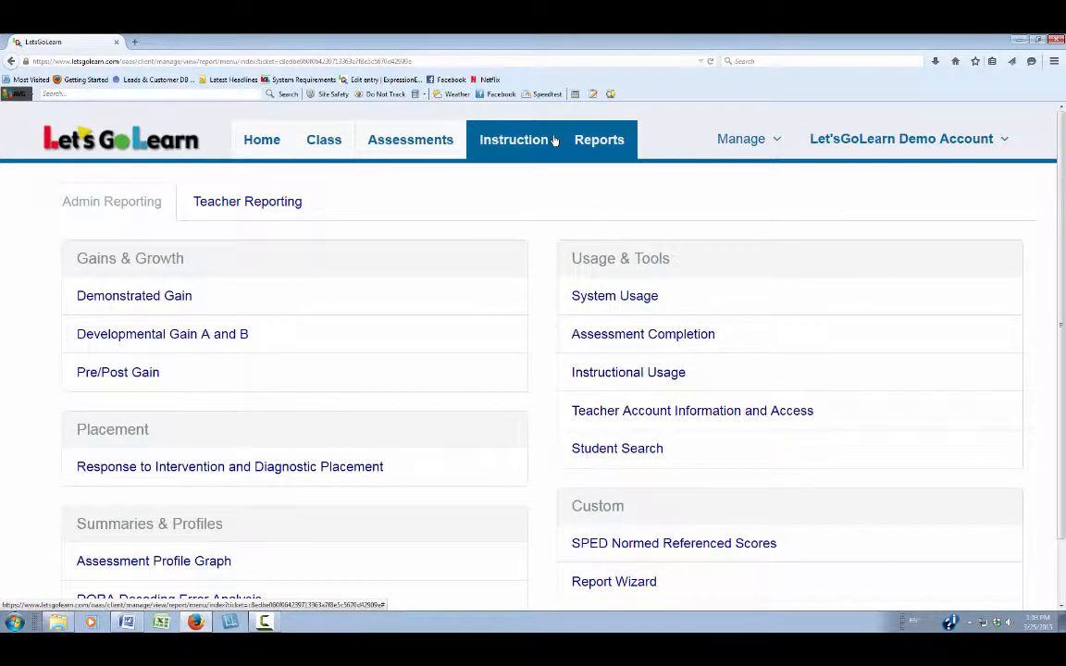
pyautogui.click(255, 203)
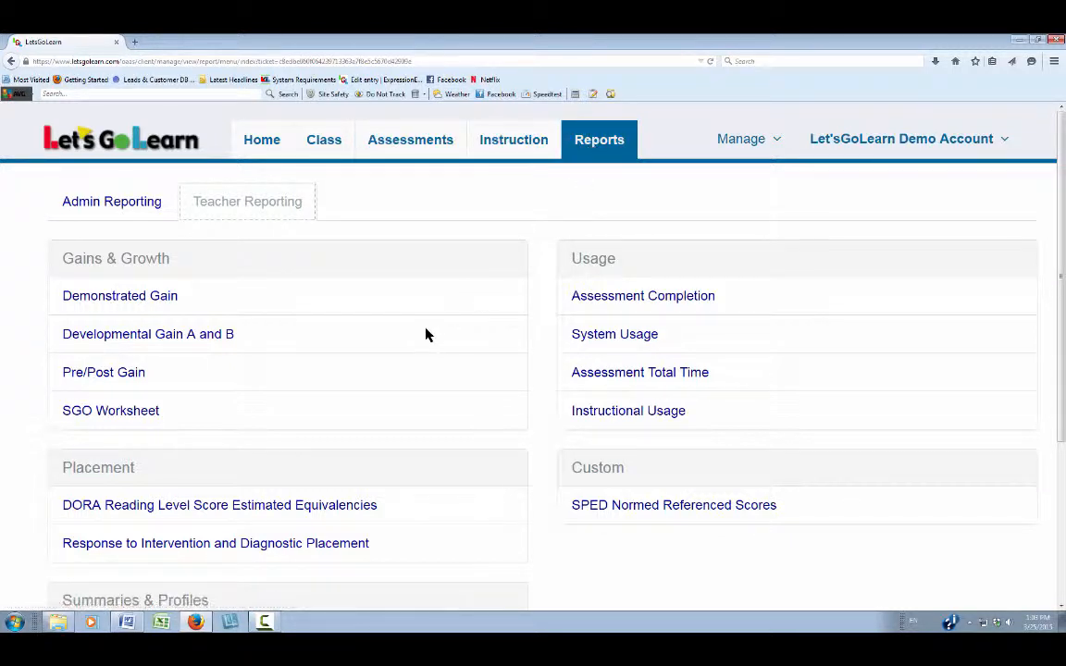
pyautogui.scroll(-2, 425, 334)
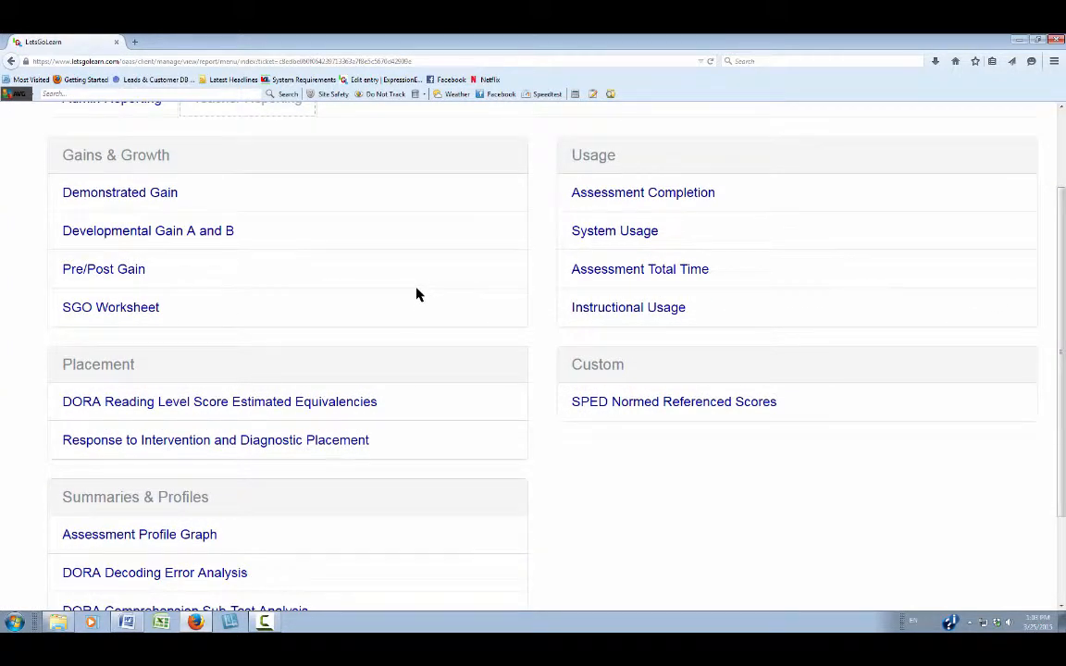
pyautogui.scroll(2, 416, 294)
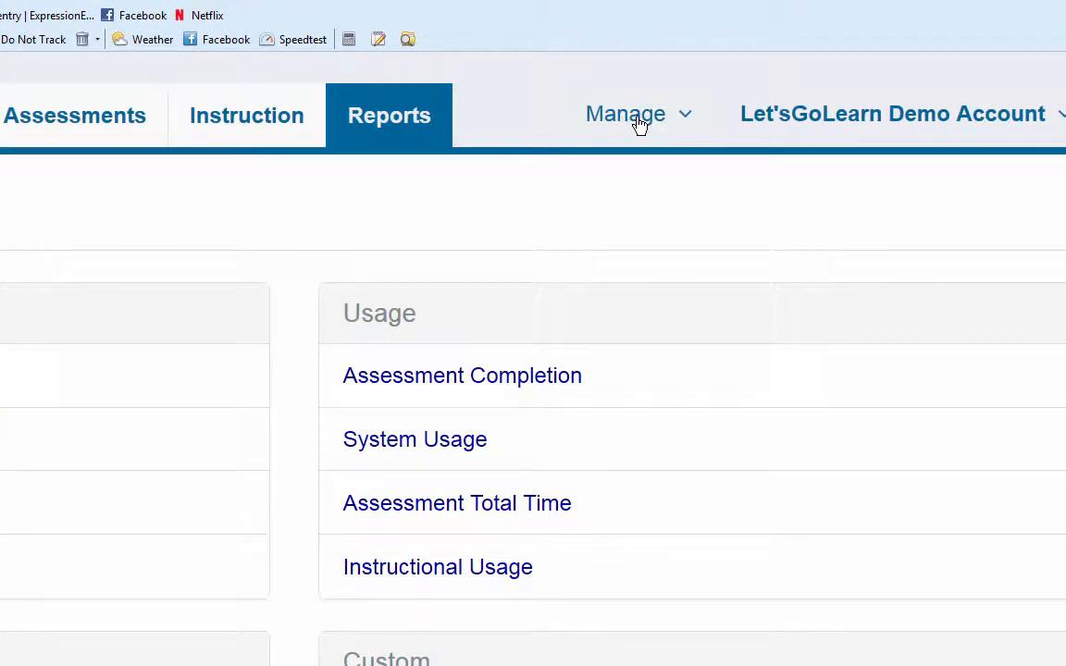
# Step: Switch from the 107-student MY Student Roster to the full 320-student ALL roster
pyautogui.click(638, 123)
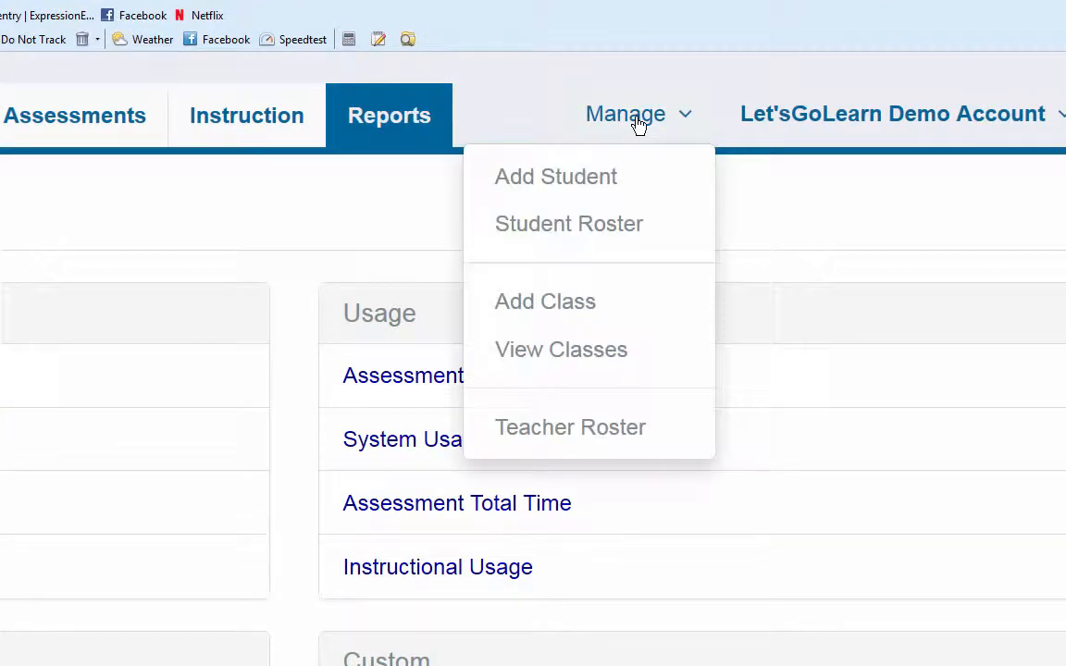
pyautogui.click(611, 236)
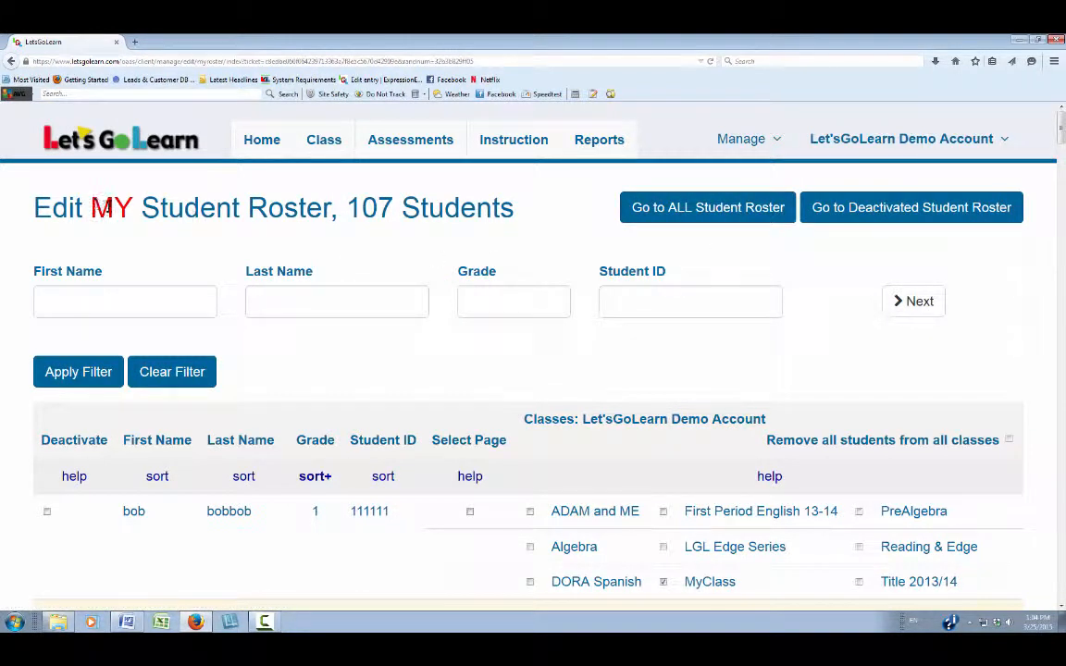
pyautogui.moveTo(94, 205); pyautogui.dragTo(507, 207)
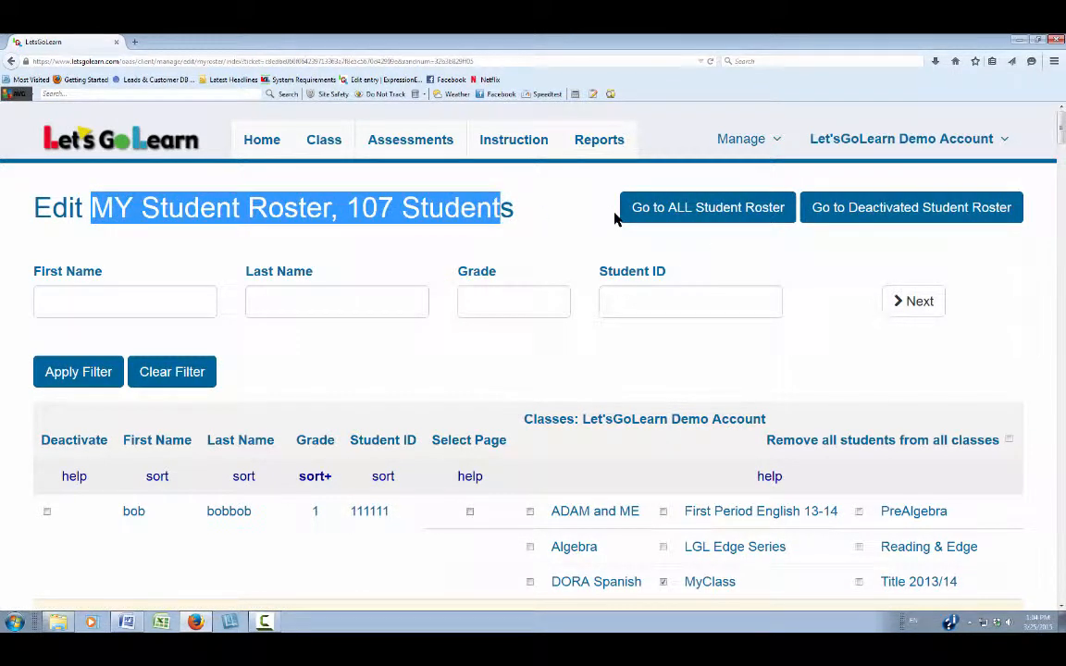
pyautogui.click(701, 207)
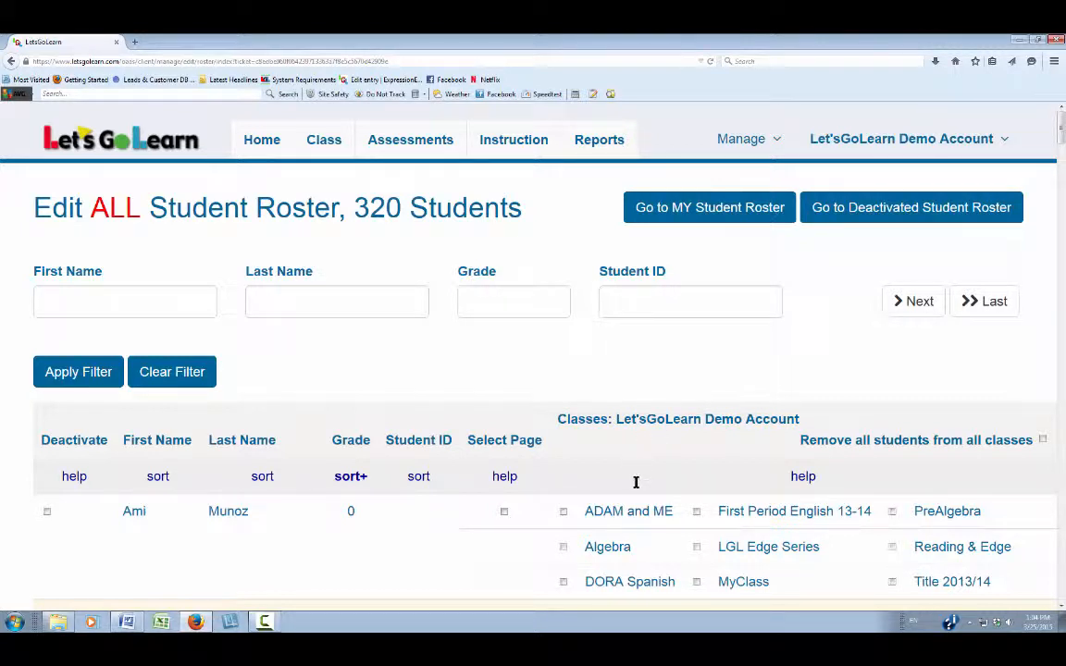
pyautogui.click(764, 141)
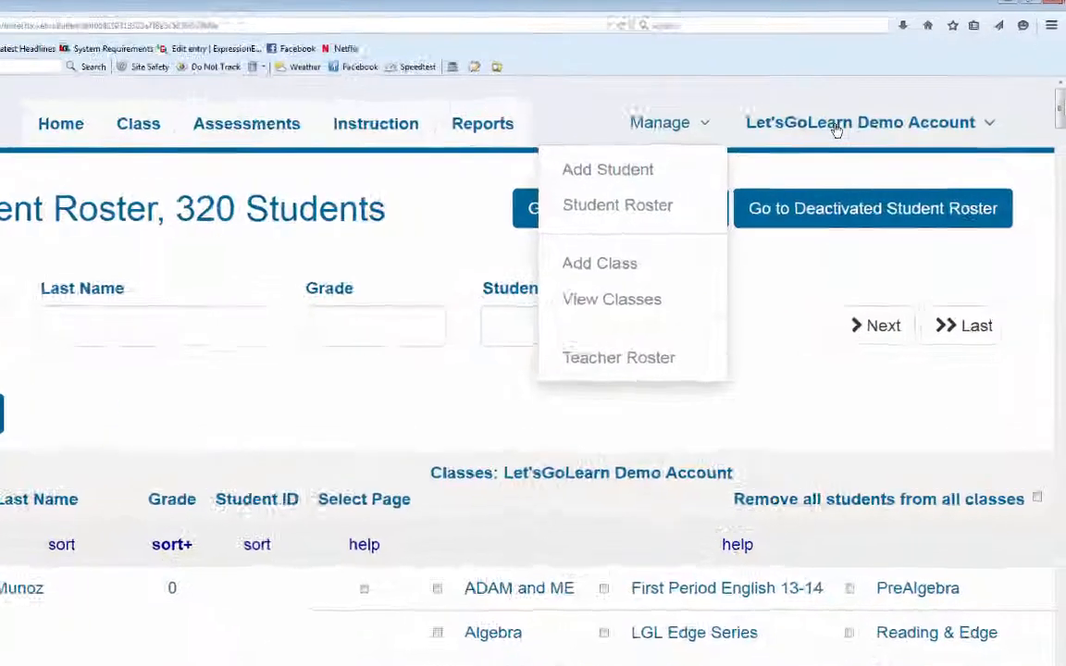
# Step: Open Edit Profile and review the account's login, school code and assessment series
pyautogui.click(835, 125)
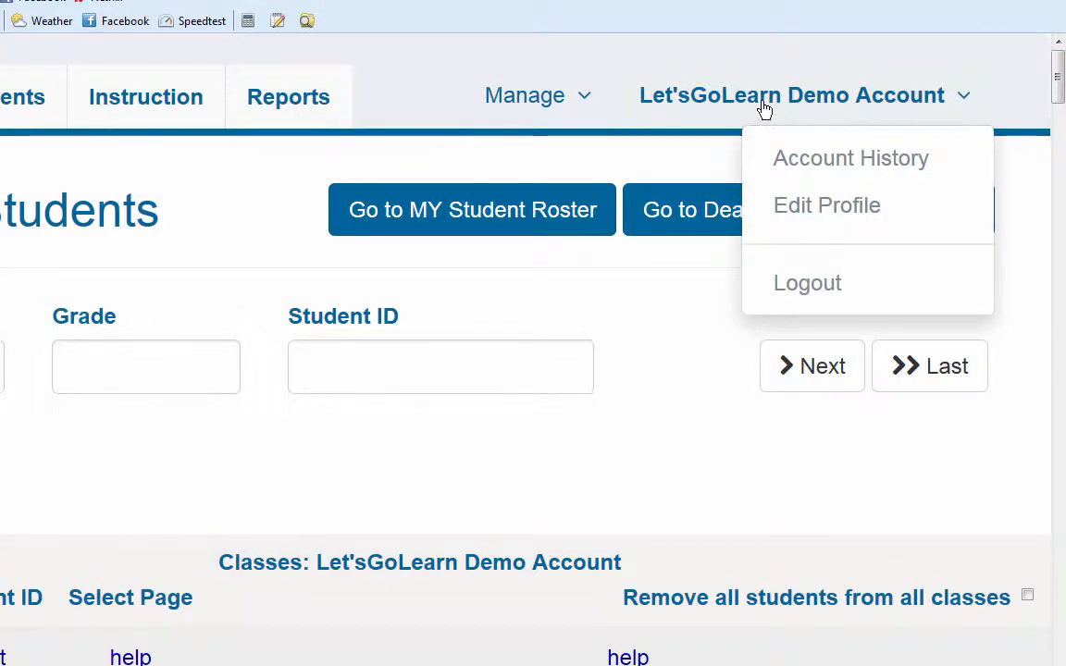
pyautogui.click(833, 220)
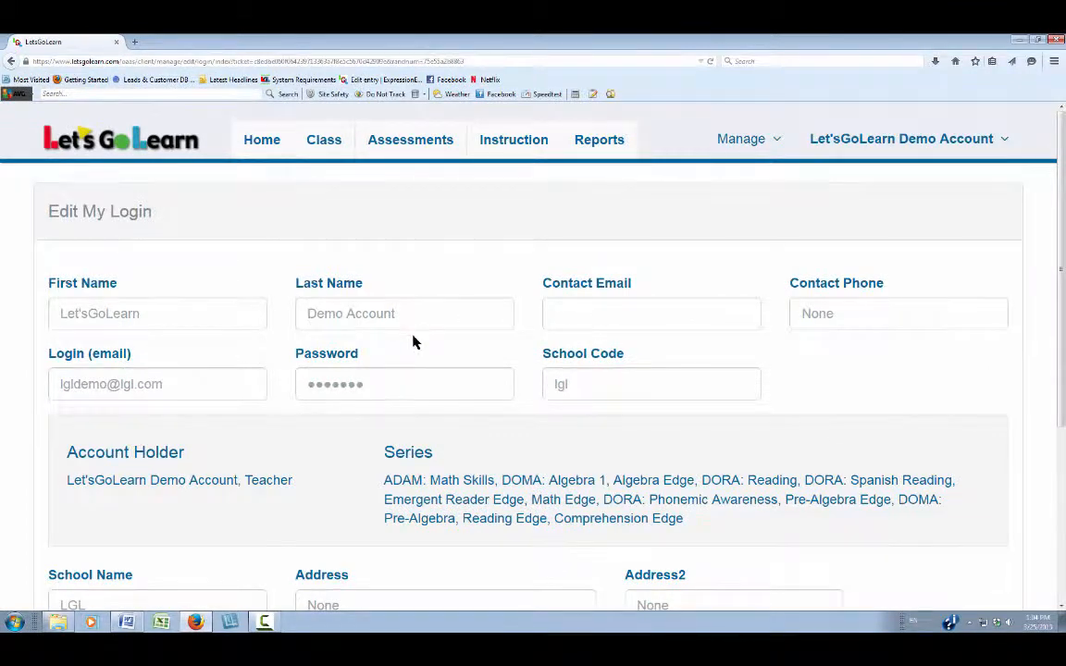
pyautogui.scroll(-3, 411, 340)
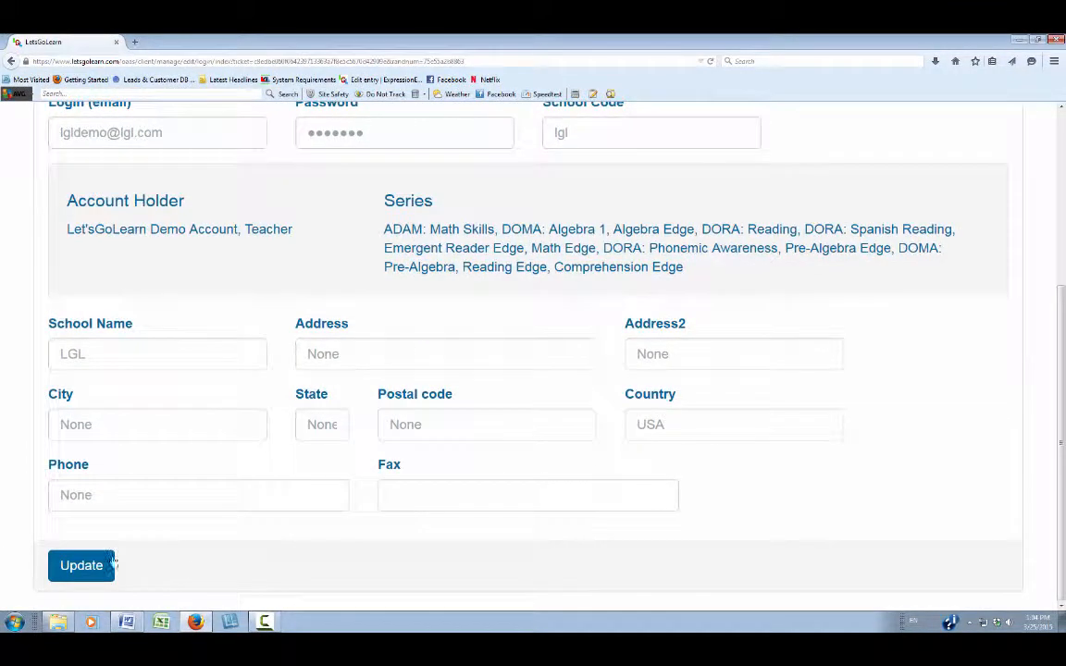
pyautogui.scroll(3, 324, 319)
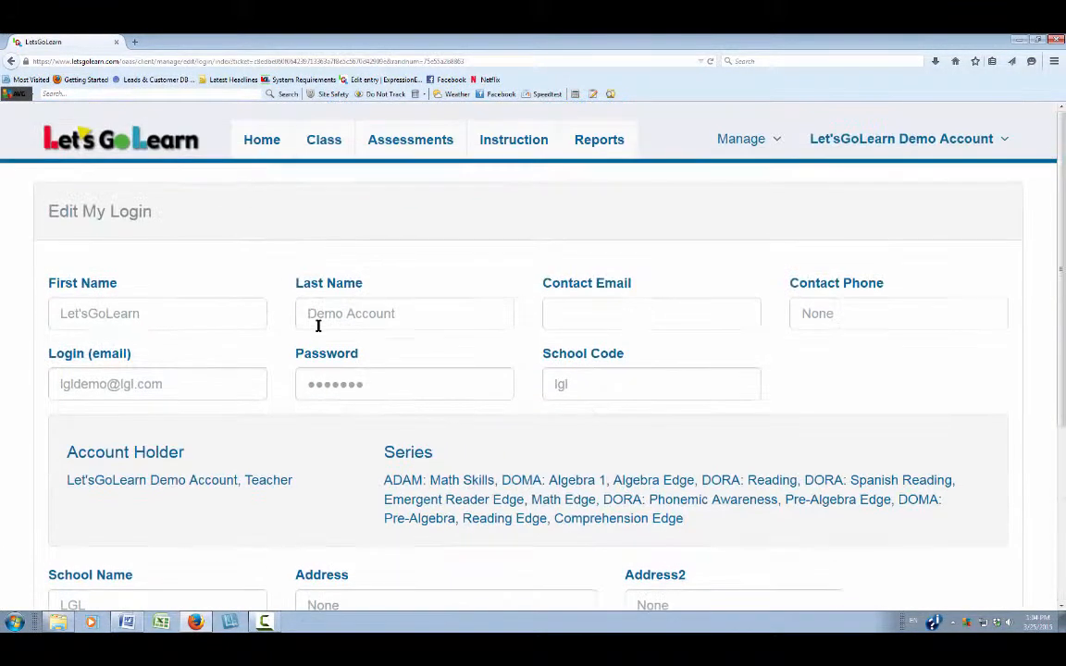